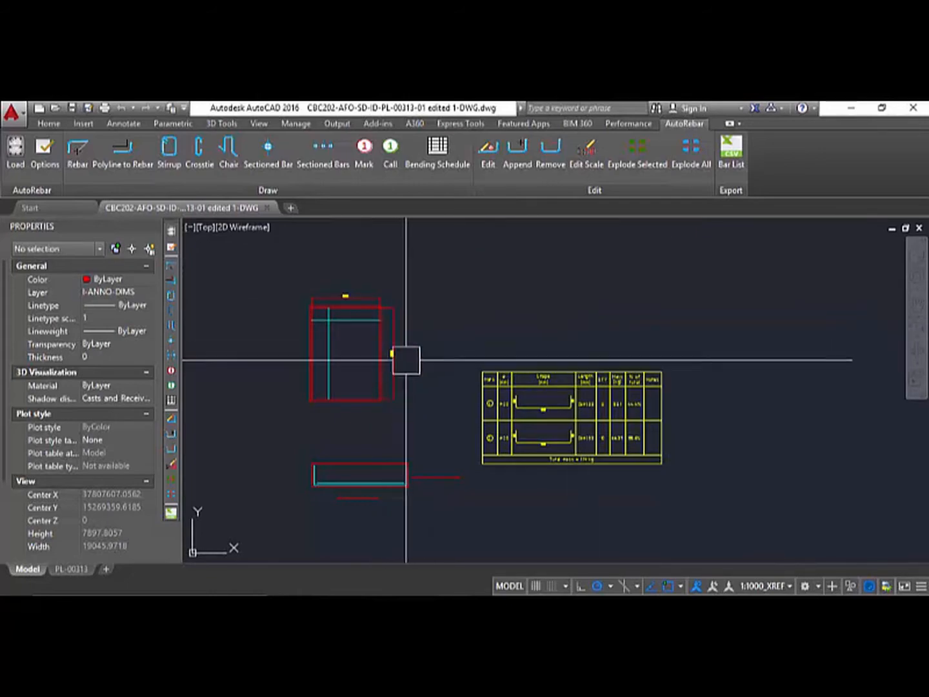
# - Examine the existing reinforcement plan, the section below it and the bending schedule's bar shapes, lengths and masses
pyautogui.scroll(-2, 464, 380)
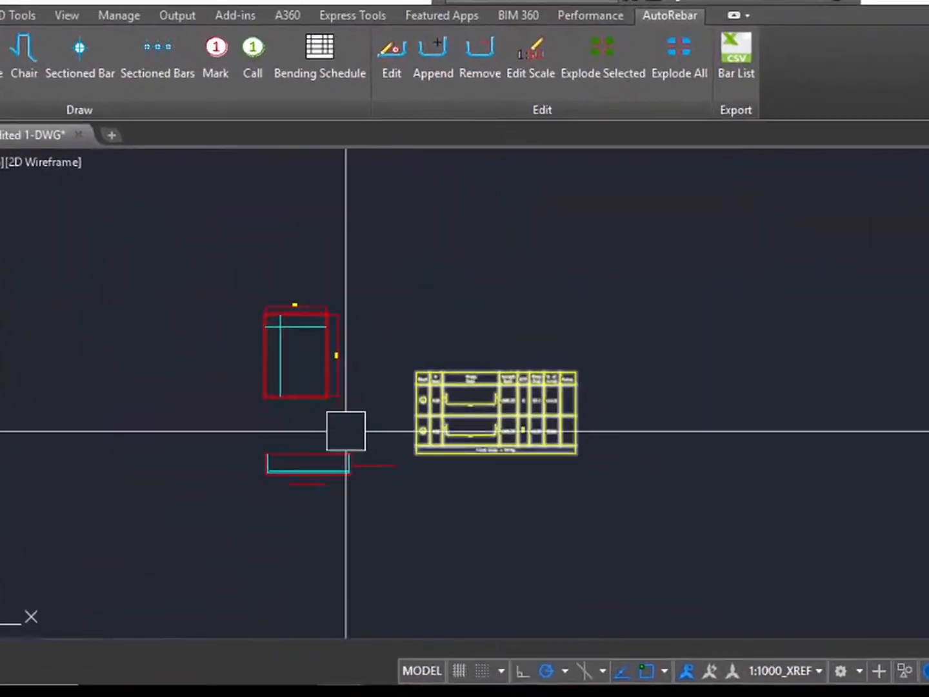
pyautogui.scroll(4, 271, 342)
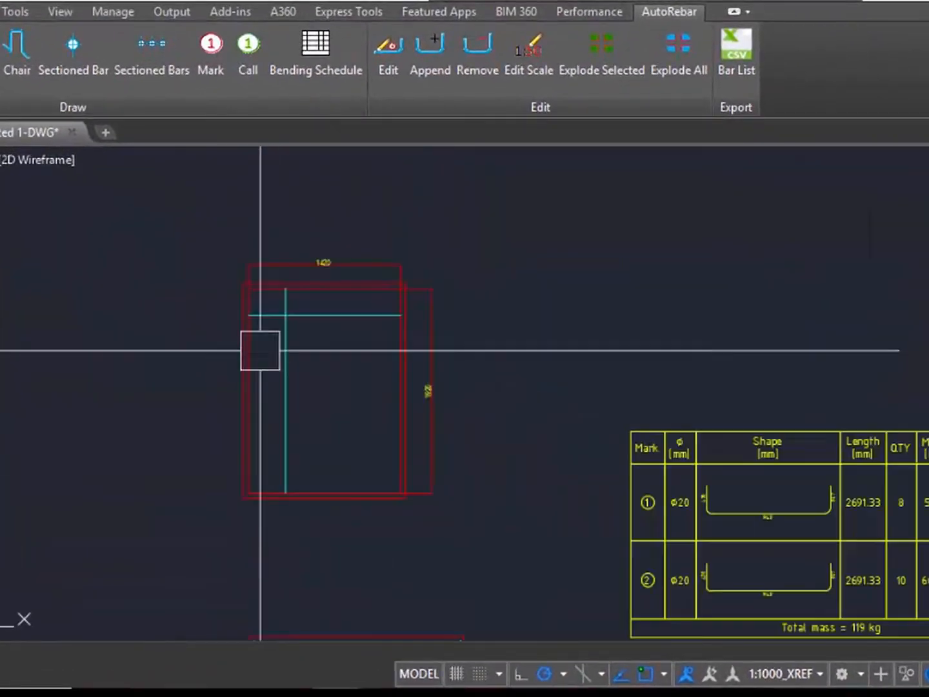
pyautogui.scroll(-3, 375, 496)
pyautogui.scroll(10, 439, 490)
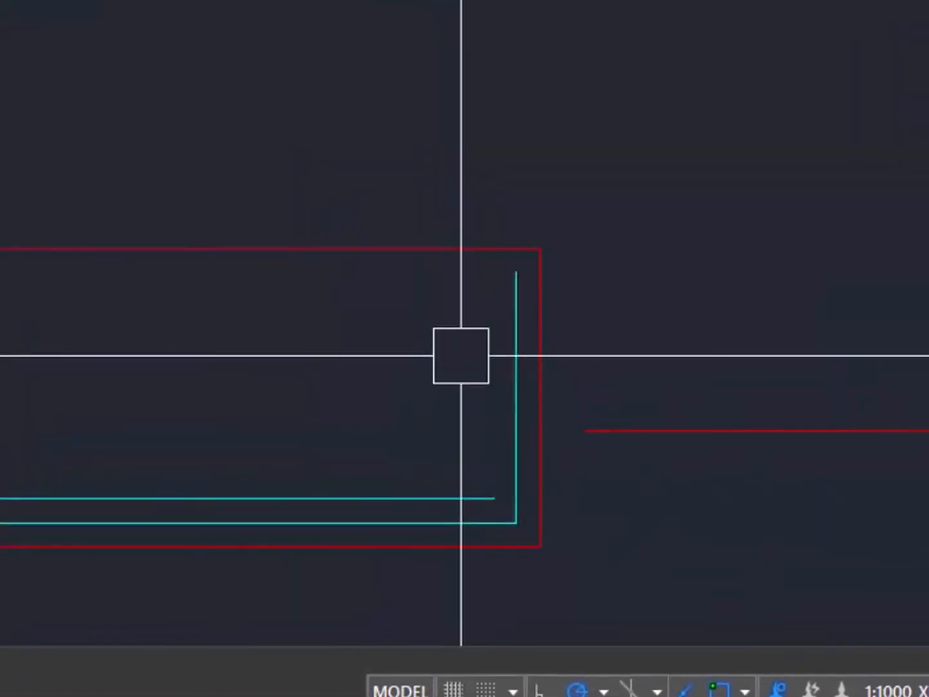
pyautogui.scroll(-6, 291, 491)
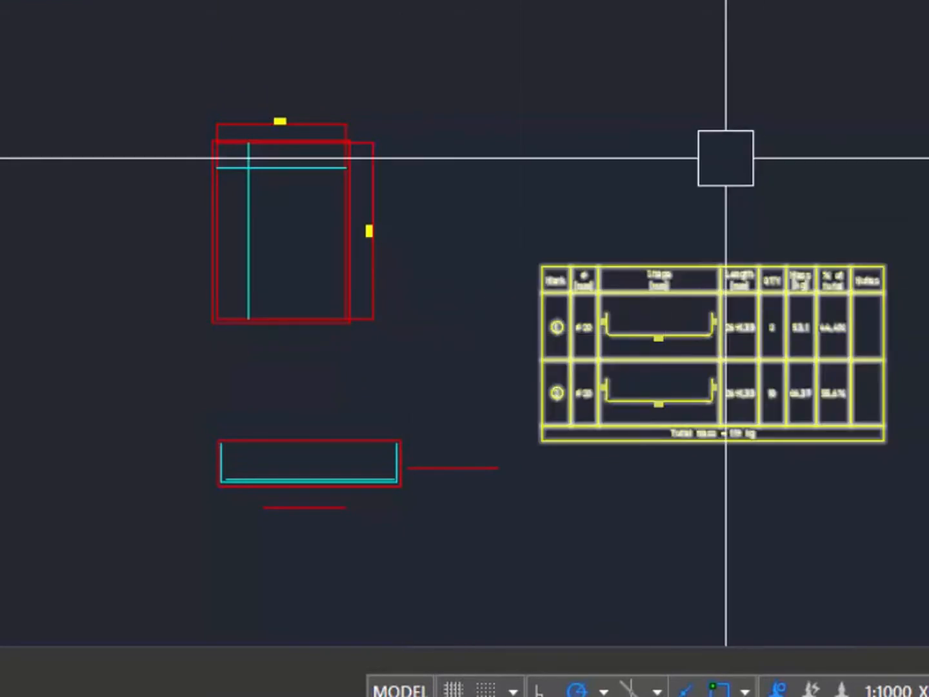
pyautogui.scroll(-2, 149, 355)
pyautogui.scroll(6, 222, 377)
pyautogui.scroll(-10, 446, 224)
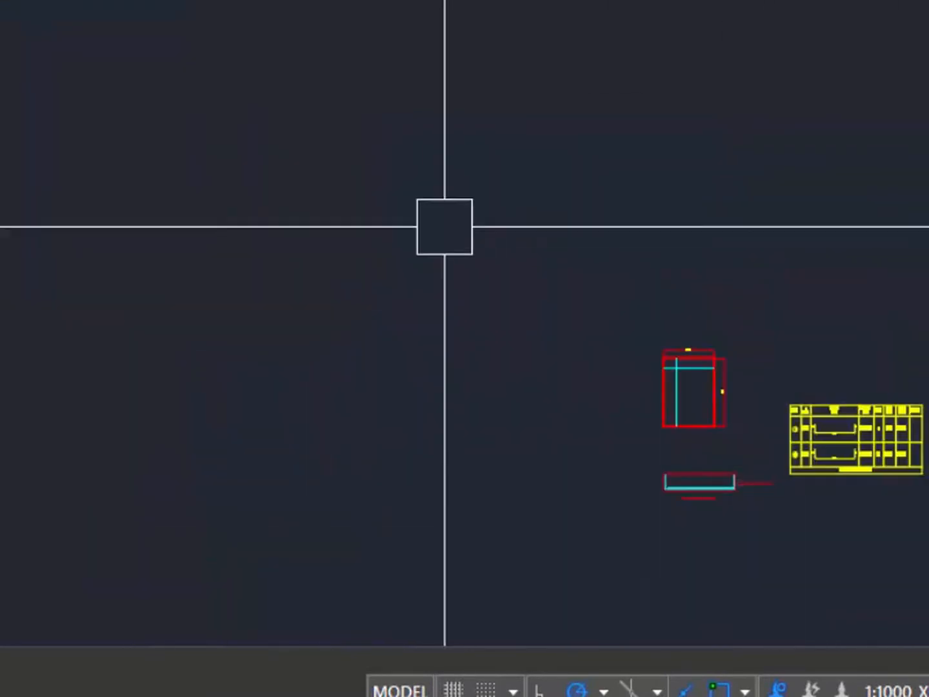
pyautogui.scroll(8, 755, 329)
pyautogui.scroll(-4, 787, 310)
pyautogui.scroll(2, 454, 415)
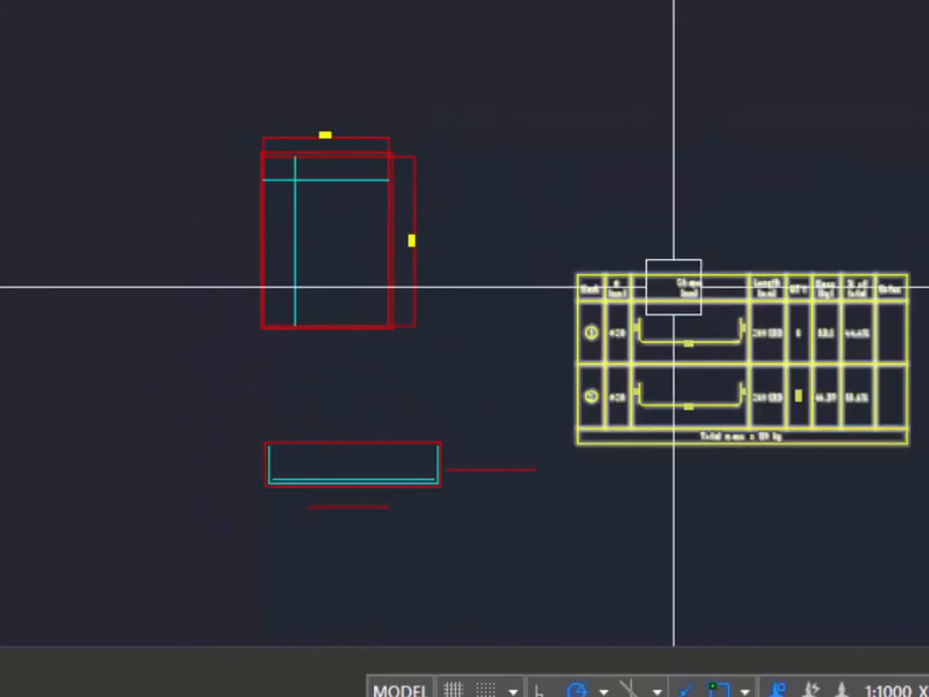
pyautogui.scroll(5, 378, 222)
pyautogui.scroll(2, 357, 156)
pyautogui.scroll(-2, 249, 119)
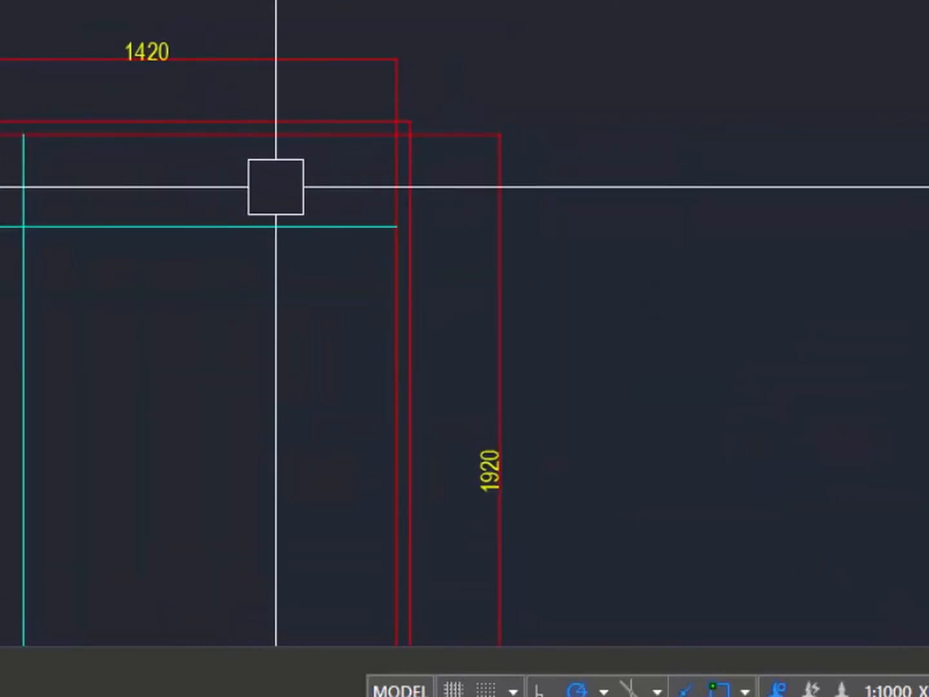
pyautogui.scroll(-5, 276, 186)
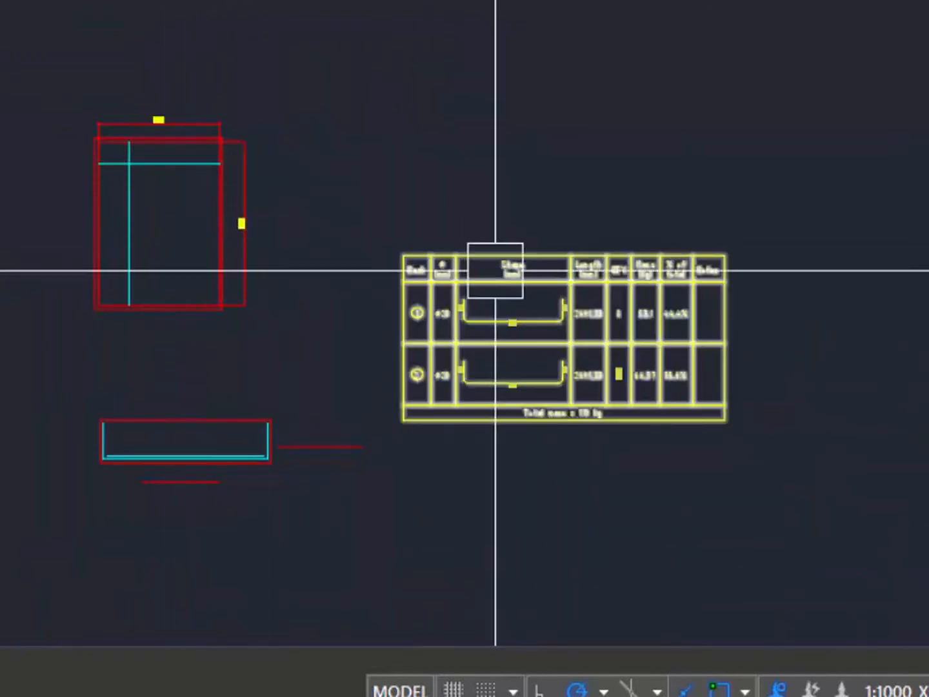
pyautogui.scroll(4, 573, 345)
pyautogui.scroll(2, 581, 341)
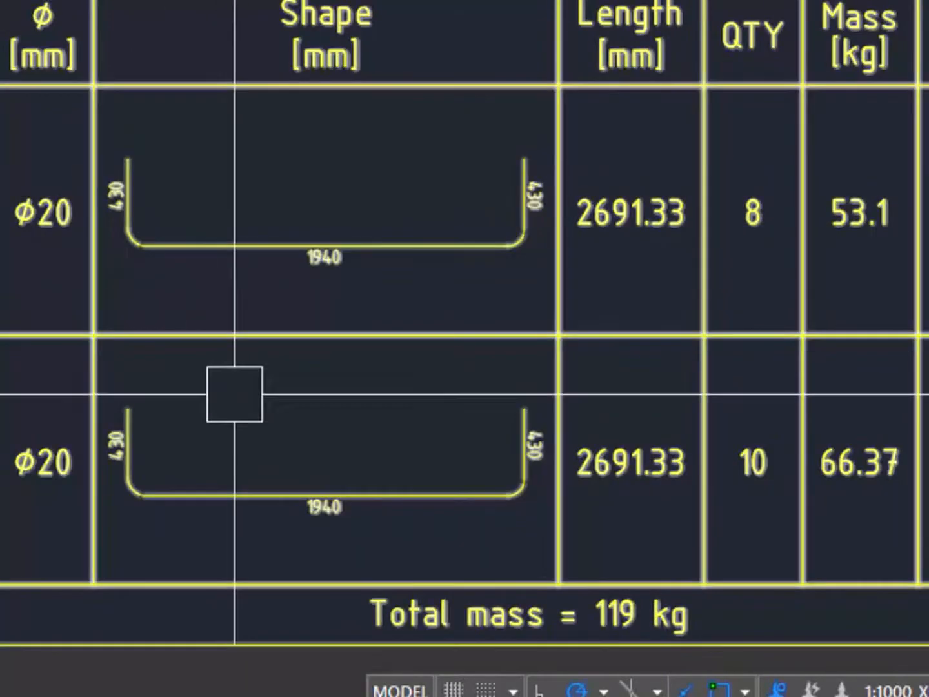
pyautogui.scroll(-8, 445, 311)
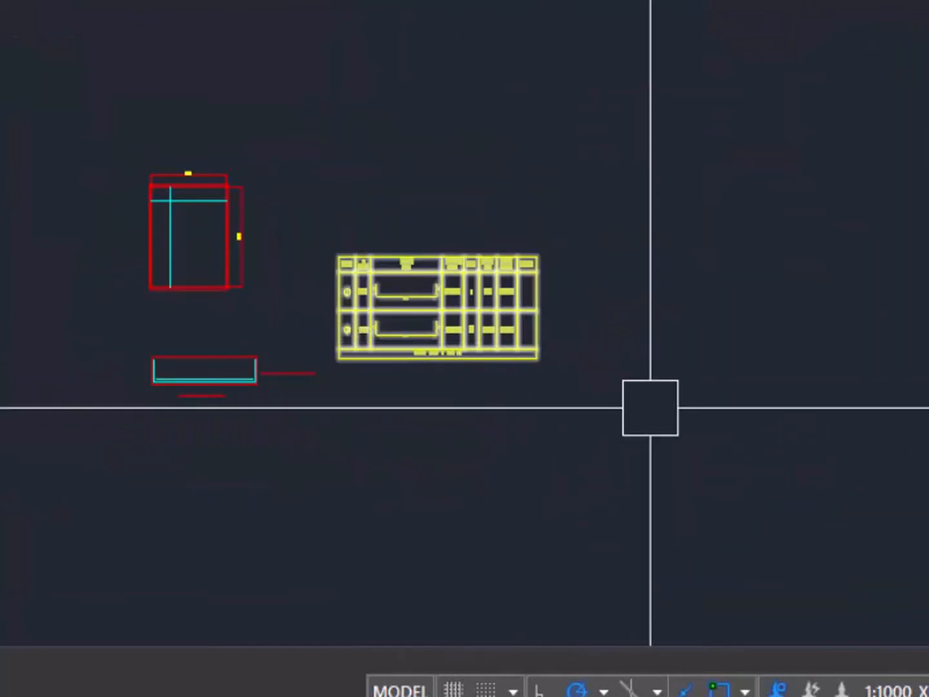
# - Delete the entire existing reinforcement drawing, including the plan, the section and the bending schedule
pyautogui.click(826, 549)
pyautogui.press('Escape')
pyautogui.click(770, 538)
pyautogui.click(3, 2)
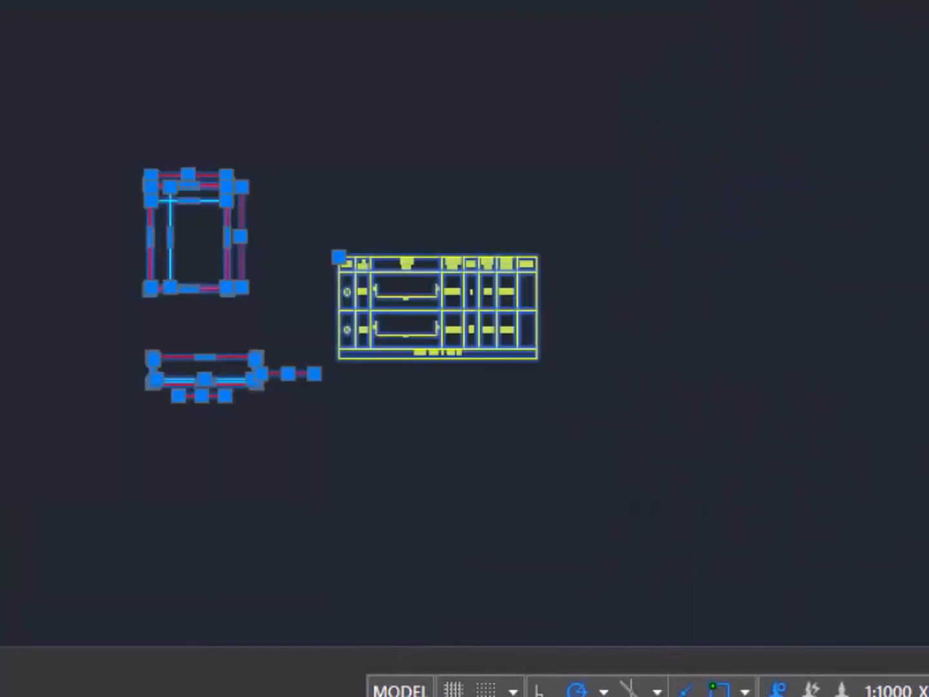
pyautogui.press('Delete')
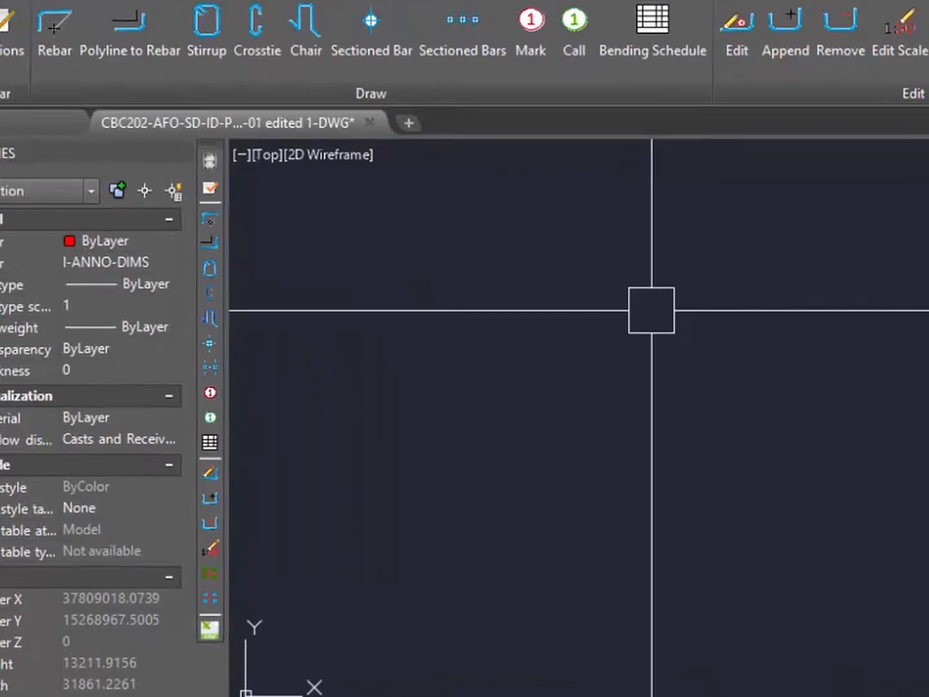
# - Draw a 2000 by 1500 rectangle in the empty model space
pyautogui.write('rec')
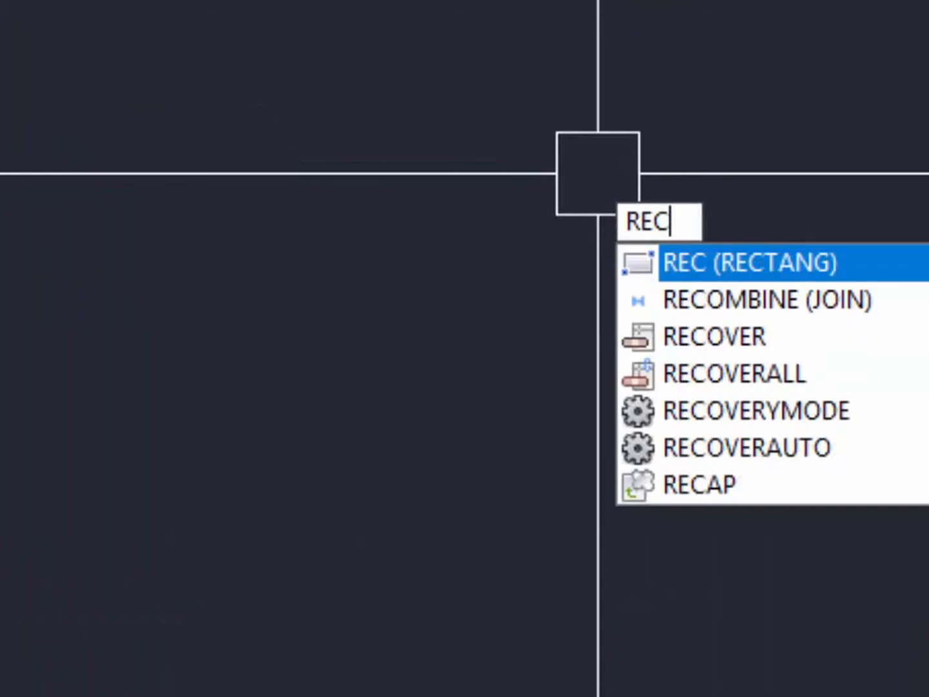
pyautogui.press('Return')
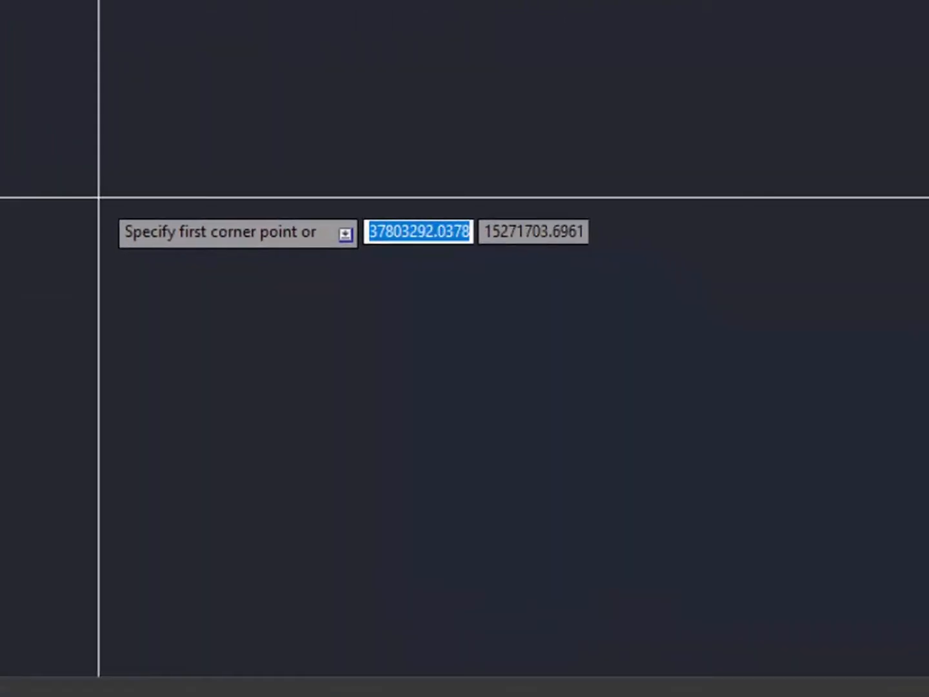
pyautogui.click(99, 197)
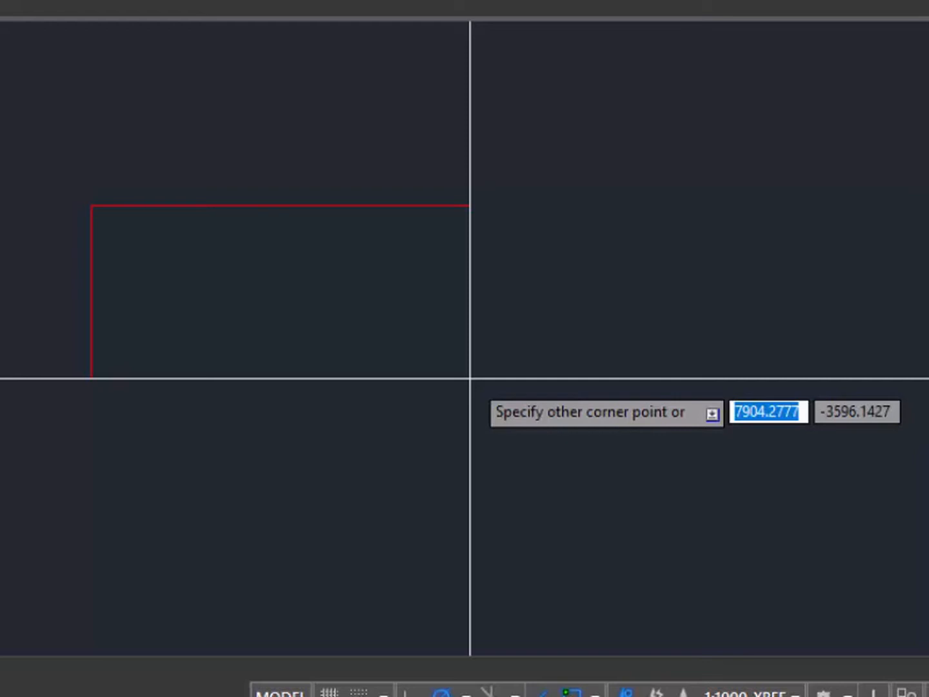
pyautogui.write('1')
pyautogui.press('BackSpace')
pyautogui.write('200')
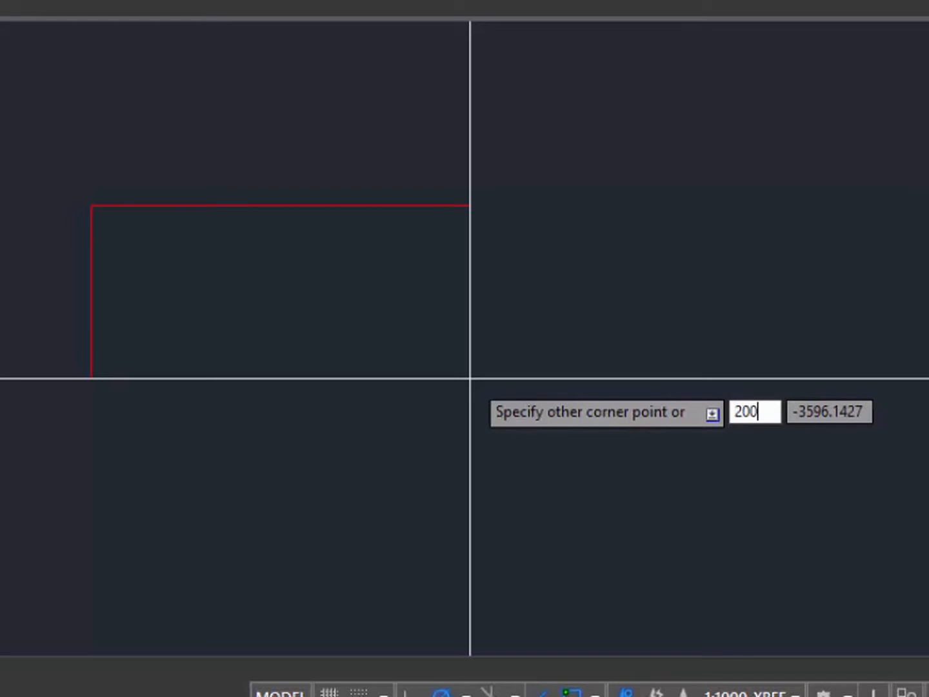
pyautogui.write('0')
pyautogui.press('Tab')
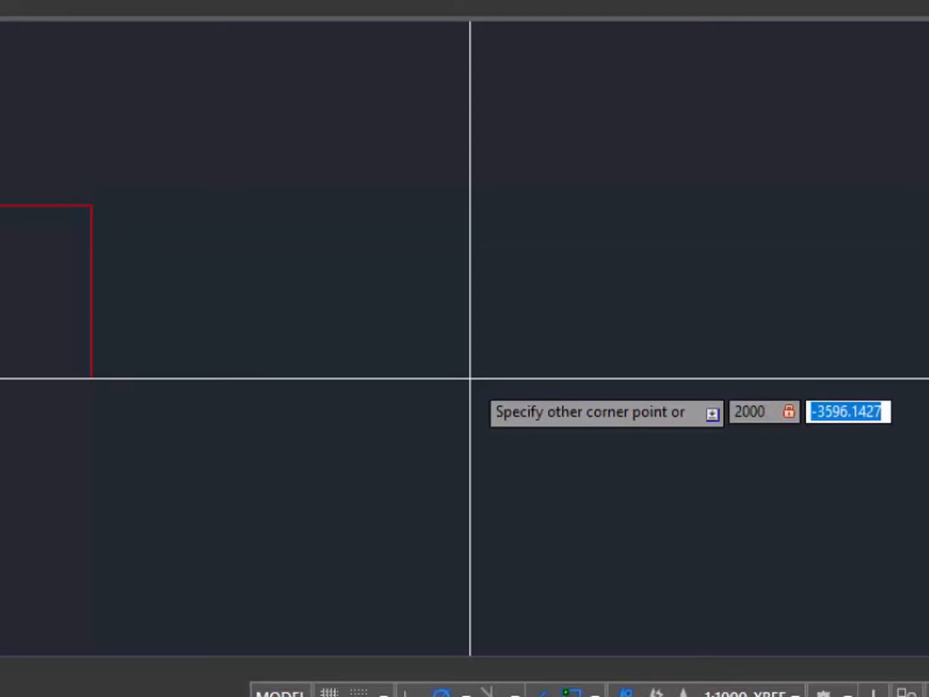
pyautogui.write('1500')
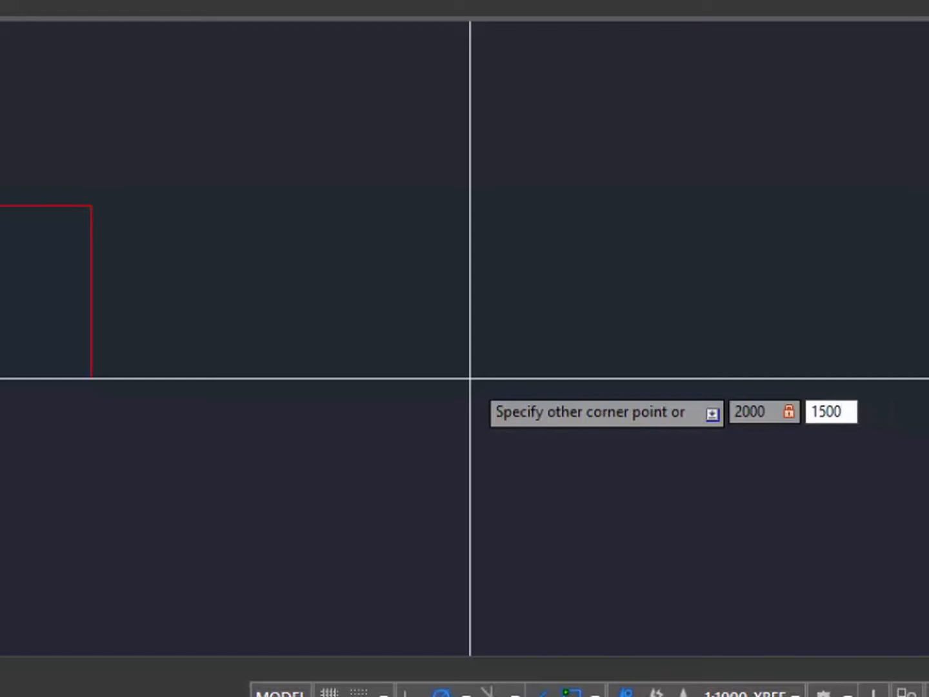
pyautogui.press('Return')
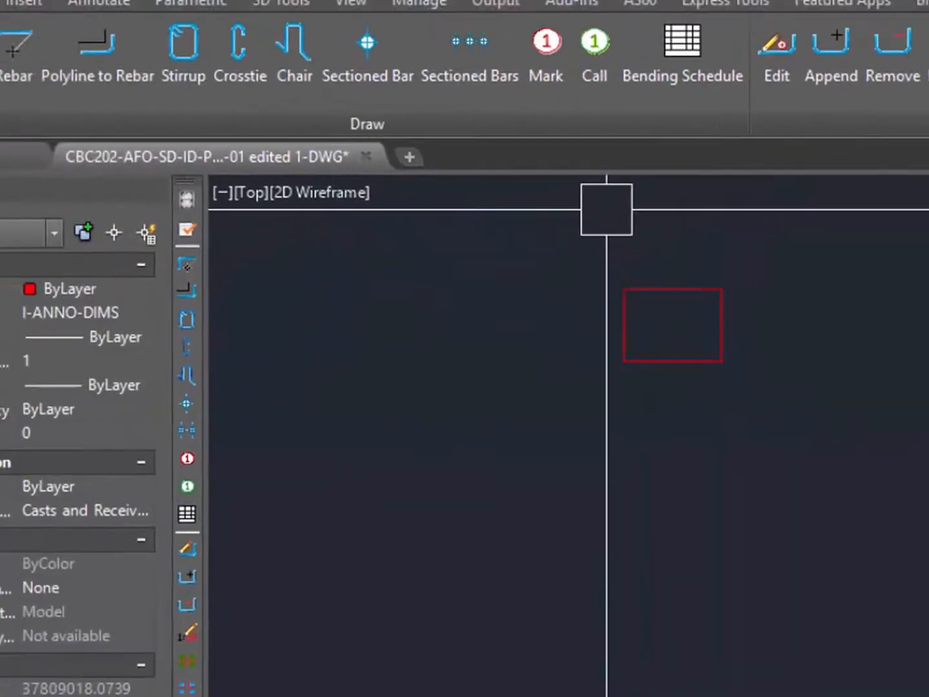
# - Check the rectangle's horizontal length with a linear dimension, without placing the dimension
pyautogui.scroll(4, 103, 107)
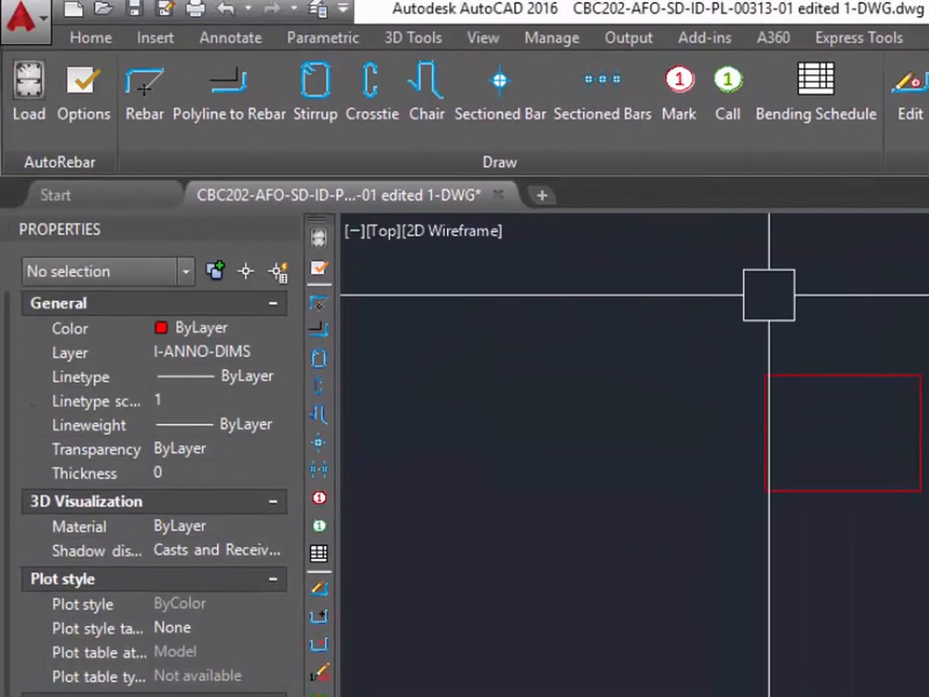
pyautogui.scroll(3, 781, 413)
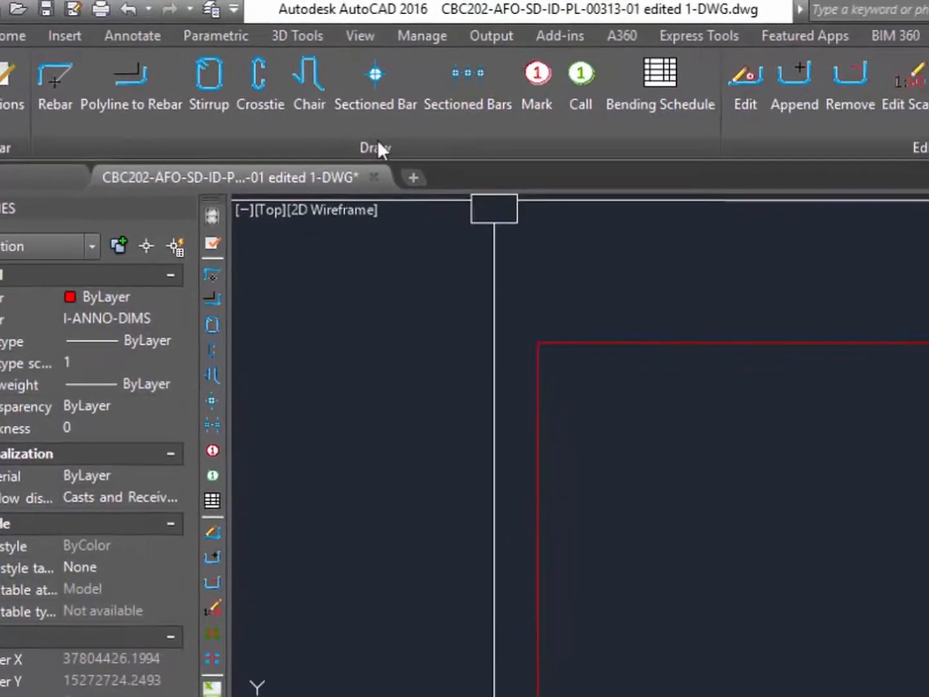
pyautogui.click(8, 36)
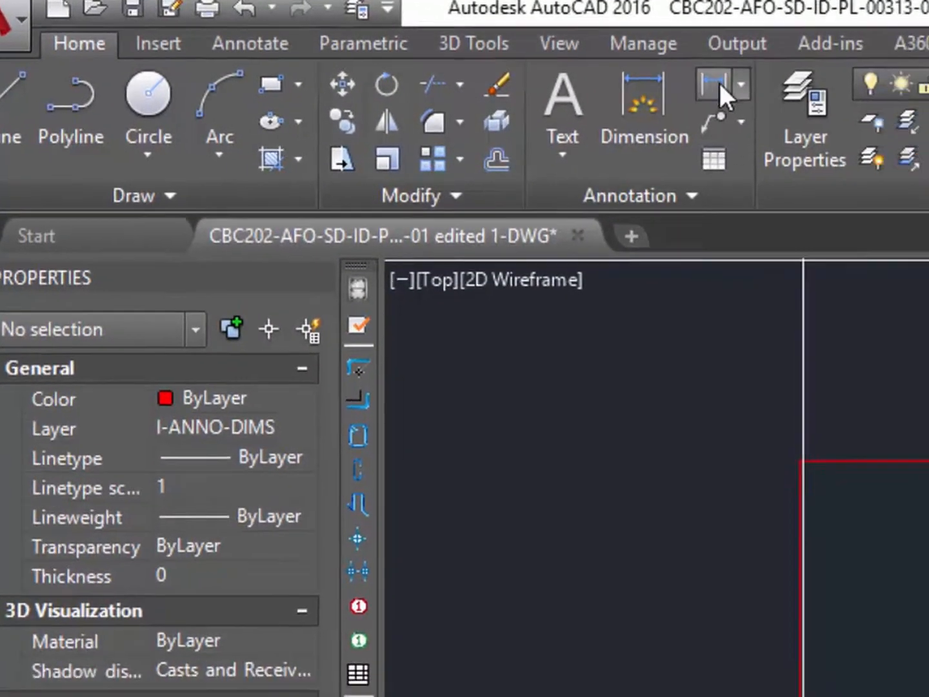
pyautogui.click(722, 87)
pyautogui.click(134, 207)
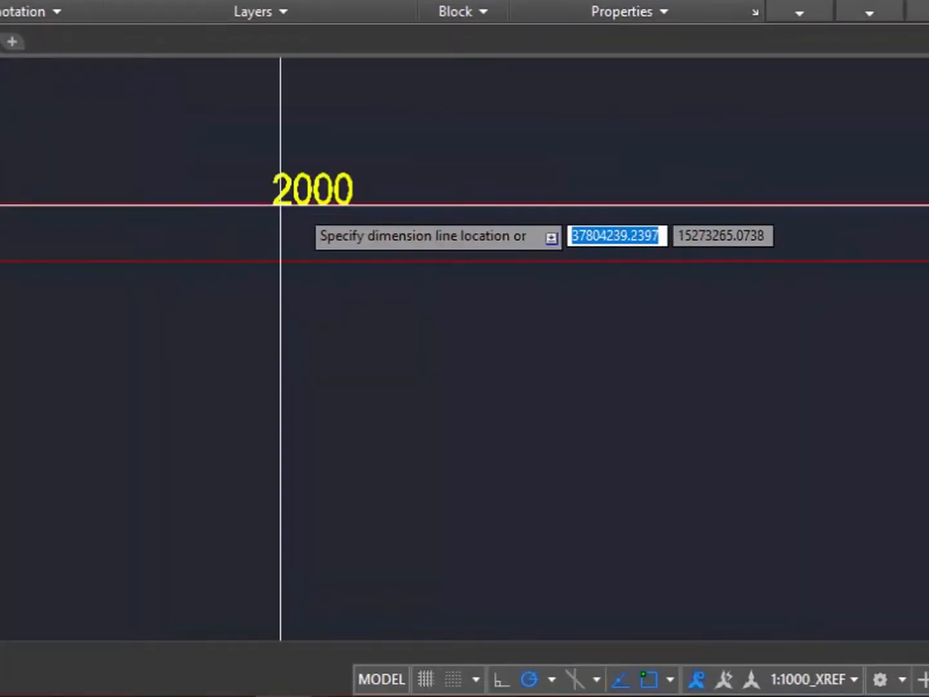
pyautogui.press('Escape')
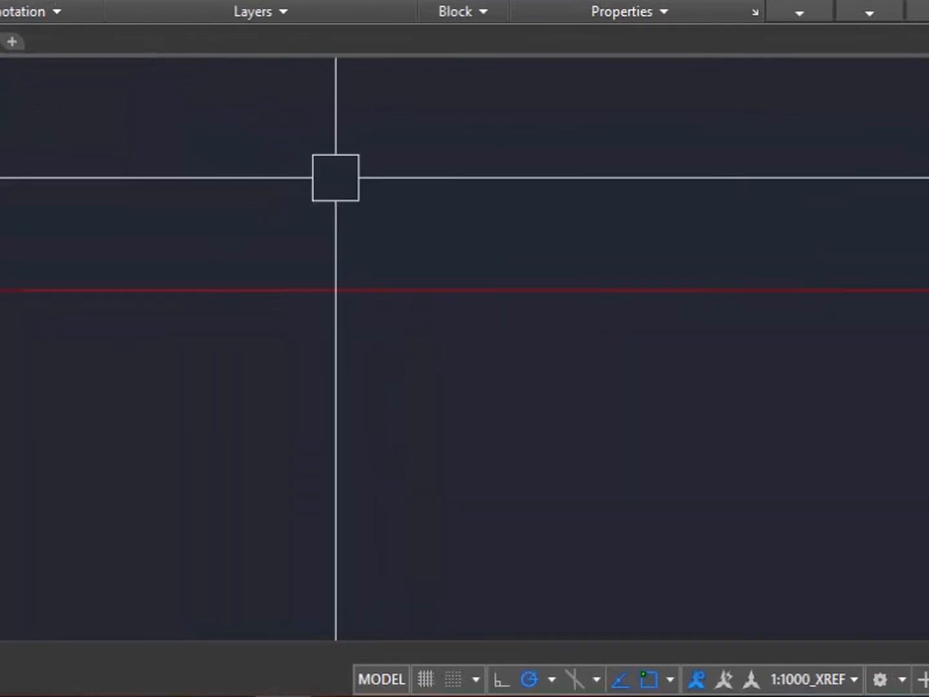
# - Check the rectangle's vertical side with a linear dimension between its two end corners, without placing the dimension
pyautogui.scroll(-5, 329, 200)
pyautogui.scroll(3, 324, 212)
pyautogui.press('Return')
pyautogui.click(650, 222)
pyautogui.scroll(-4, 665, 206)
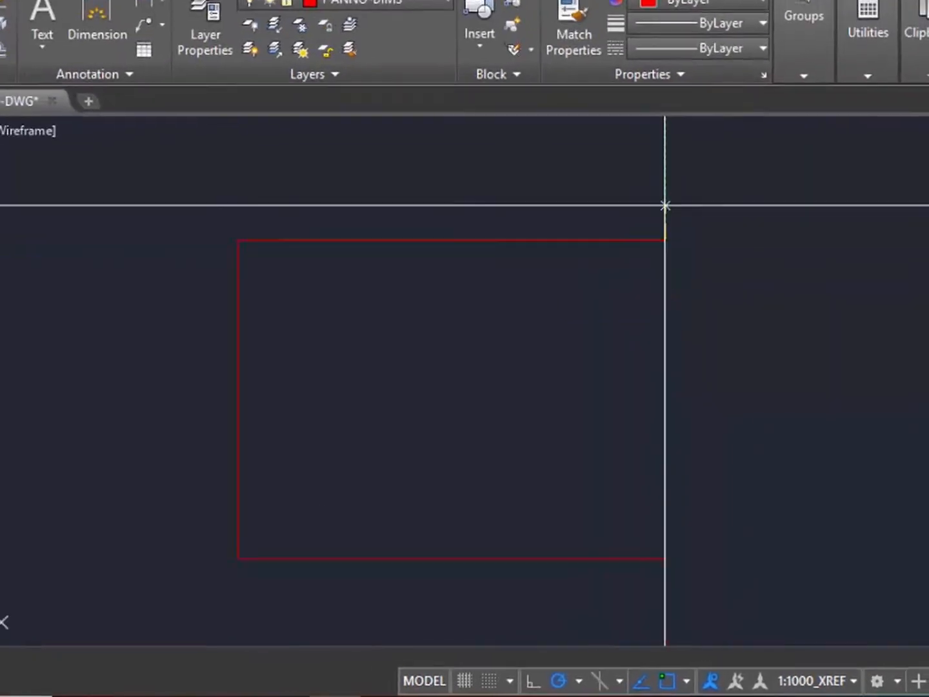
pyautogui.scroll(4, 686, 398)
pyautogui.scroll(-4, 687, 397)
pyautogui.scroll(4, 647, 378)
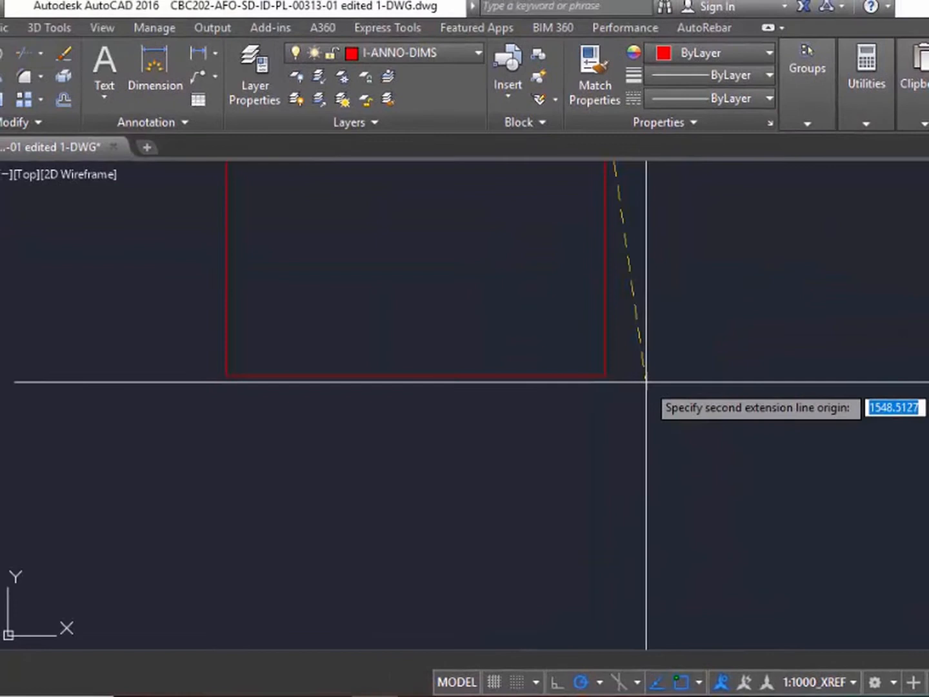
pyautogui.click(604, 375)
pyautogui.scroll(-3, 591, 442)
pyautogui.scroll(5, 593, 415)
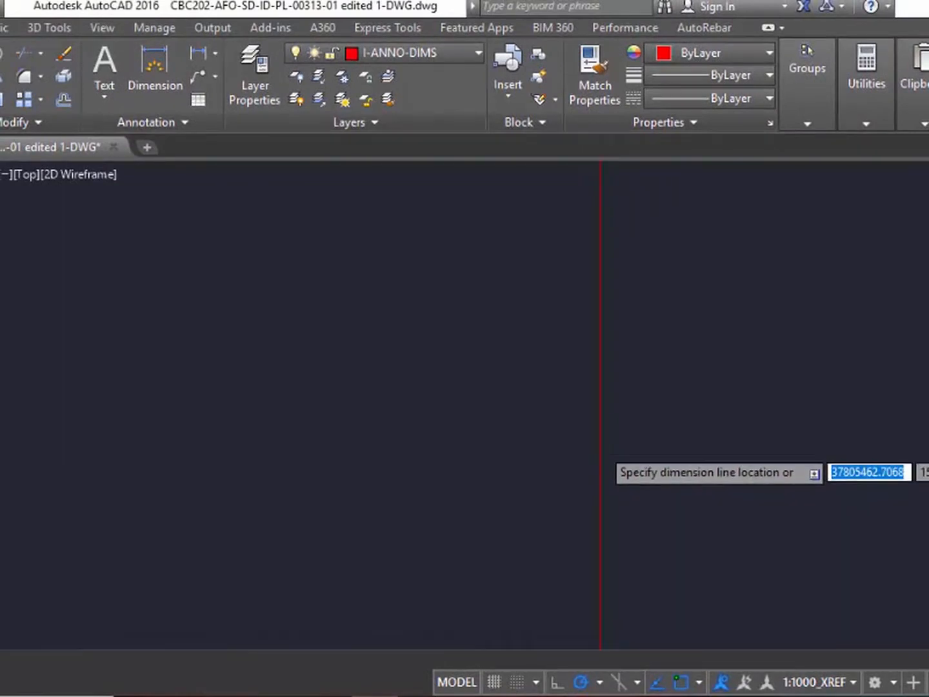
pyautogui.scroll(4, 601, 492)
pyautogui.press('Escape')
pyautogui.scroll(-4, 624, 491)
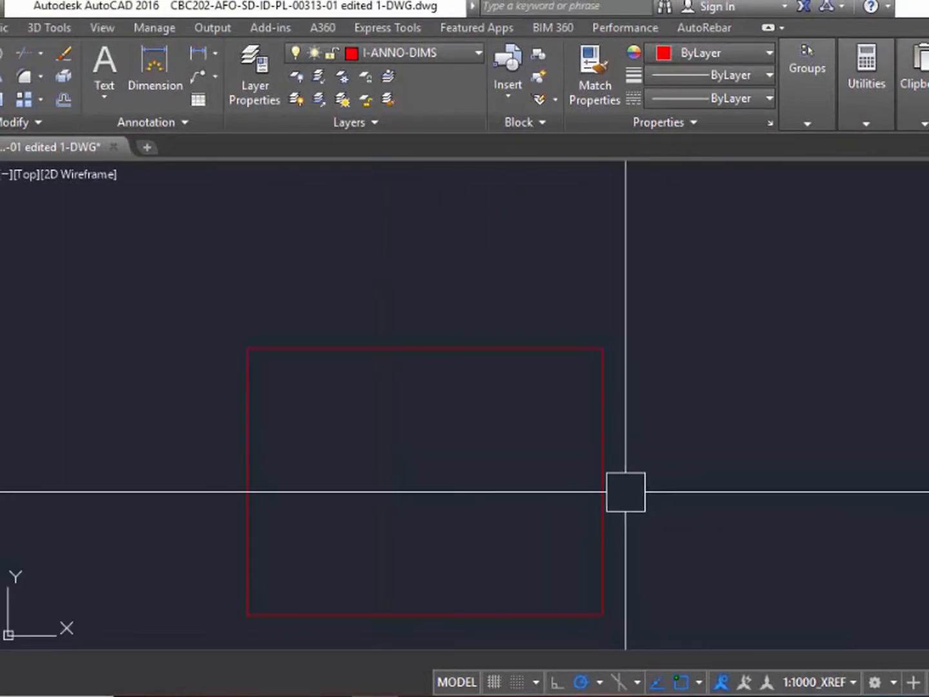
# - Offset the rectangle inward by 40
pyautogui.scroll(4, 406, 409)
pyautogui.scroll(-5, 406, 410)
pyautogui.scroll(4, 426, 358)
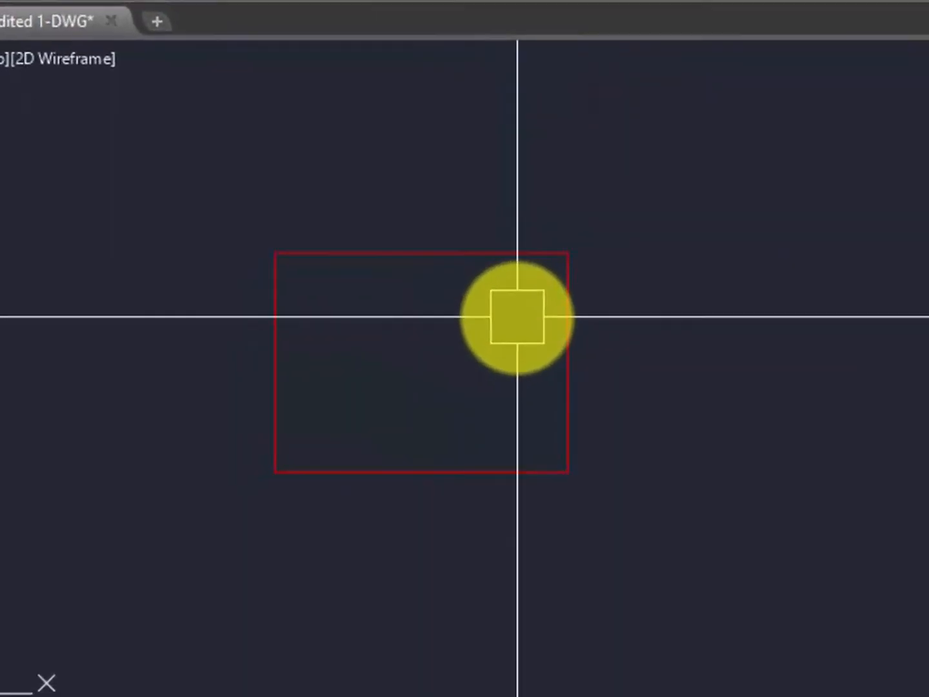
pyautogui.press('o')
pyautogui.press('Return')
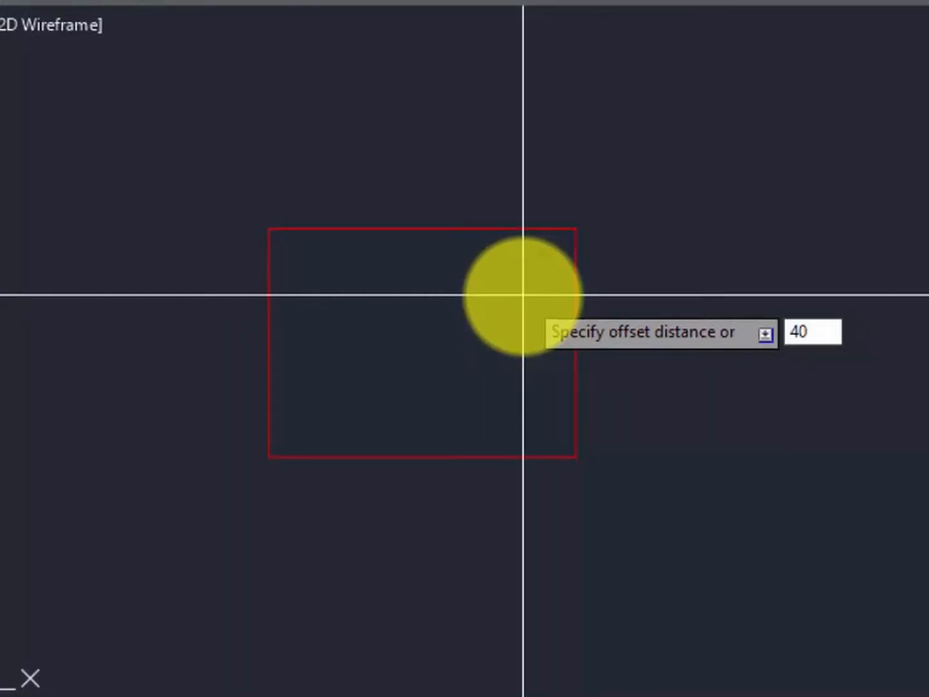
pyautogui.click(489, 222)
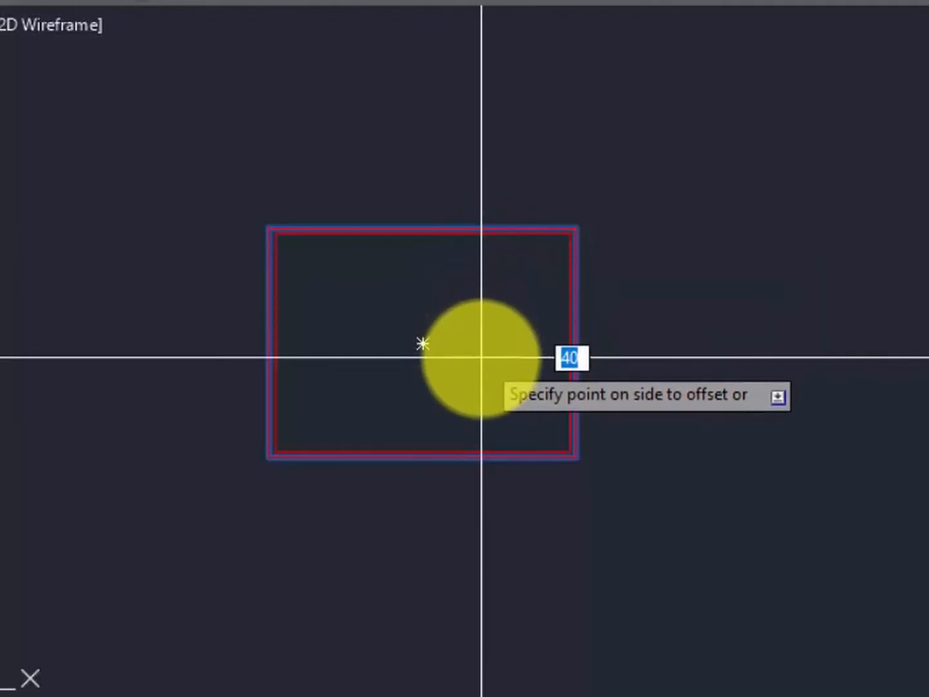
pyautogui.click(421, 361)
# - Examine the gap between the outer rectangle and its inner offset around the upper-left corner
pyautogui.scroll(8, 243, 305)
pyautogui.scroll(-6, 387, 233)
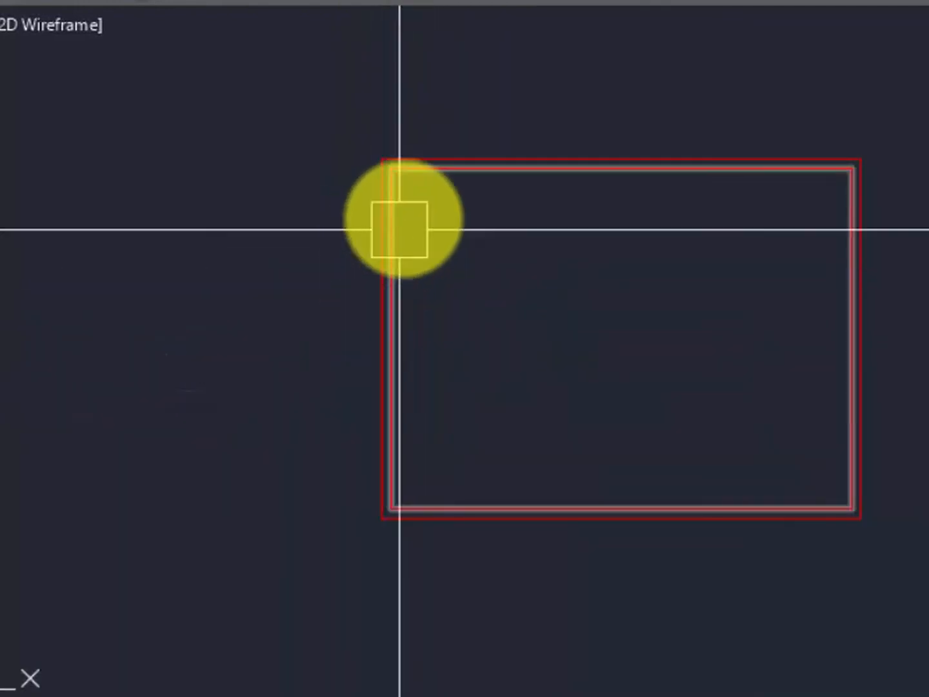
pyautogui.scroll(6, 387, 213)
pyautogui.scroll(-6, 329, 225)
pyautogui.scroll(8, 329, 225)
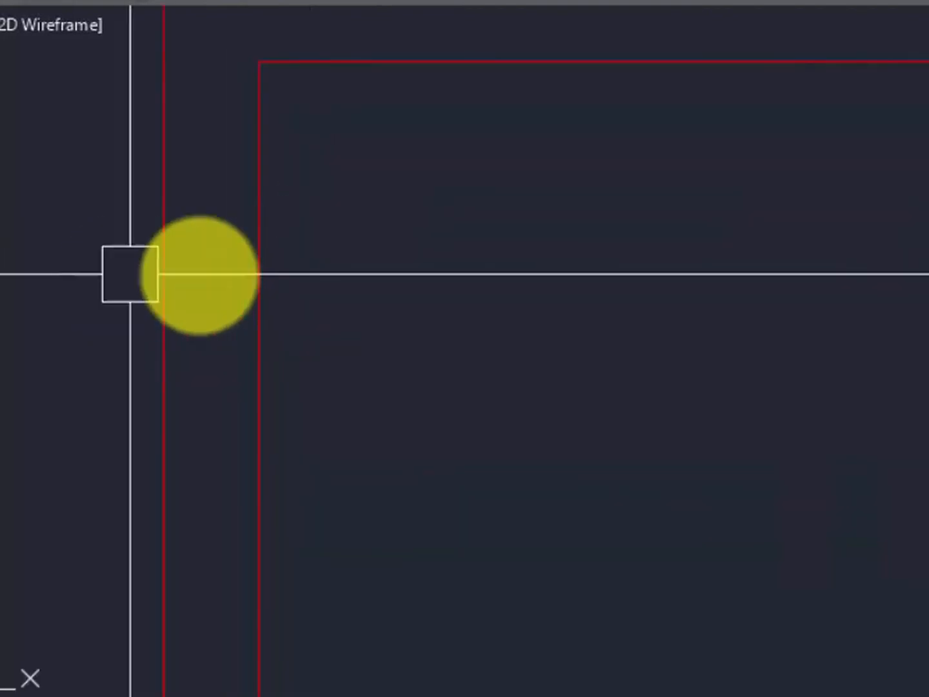
pyautogui.scroll(-3, 188, 299)
pyautogui.scroll(6, 188, 299)
pyautogui.scroll(-8, 168, 262)
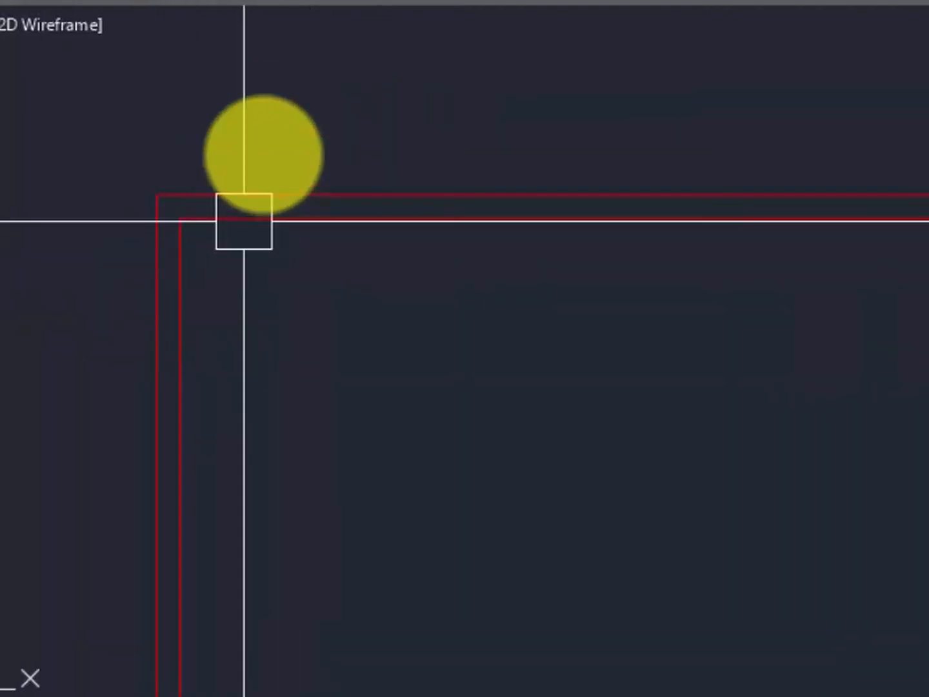
pyautogui.scroll(2, 234, 236)
pyautogui.scroll(-2, 226, 284)
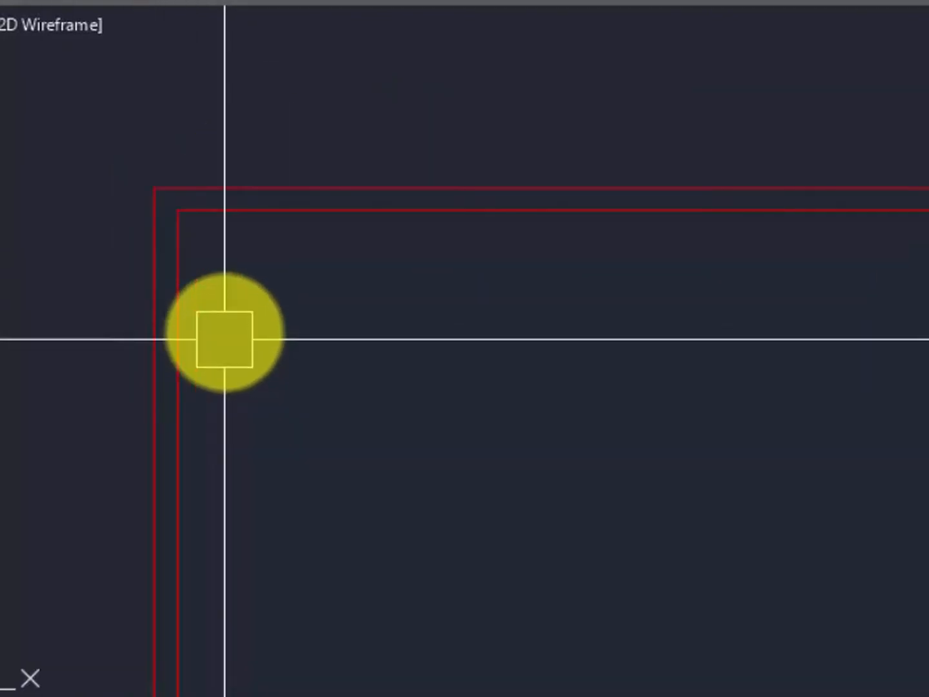
# - Examine the inner cover rectangle along its edges and compare it with the outer outline
pyautogui.scroll(2, 146, 193)
pyautogui.scroll(-3, 147, 181)
pyautogui.scroll(4, 131, 183)
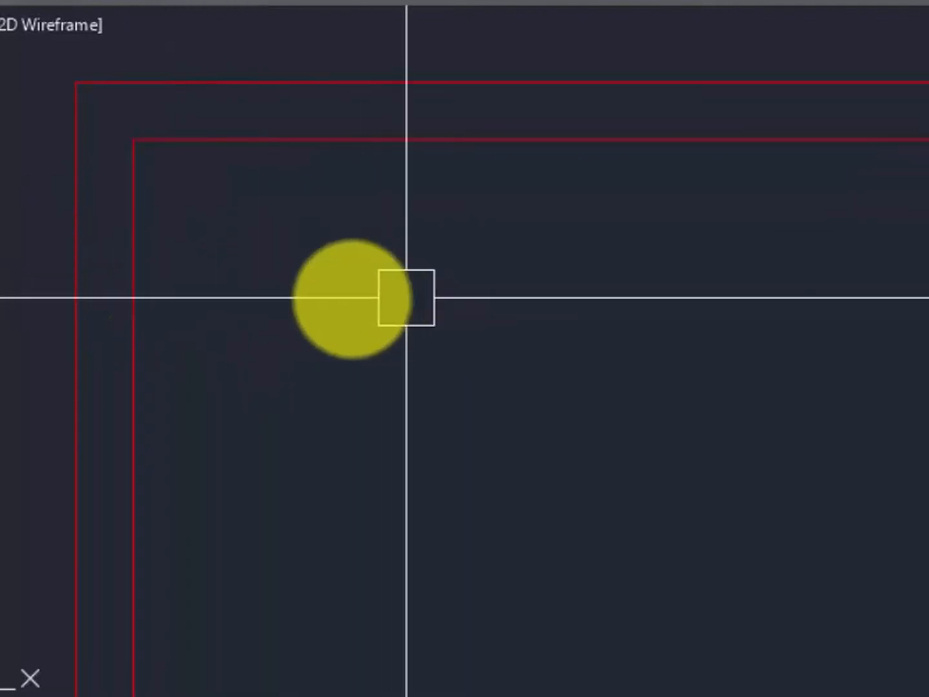
pyautogui.click(142, 287)
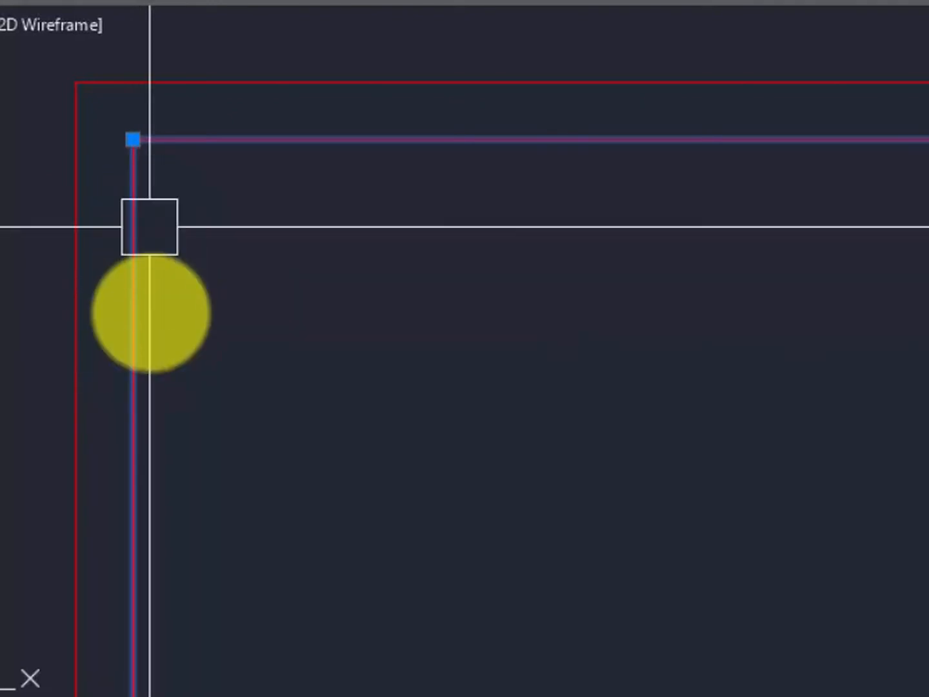
pyautogui.scroll(-6, 141, 320)
pyautogui.scroll(5, 284, 242)
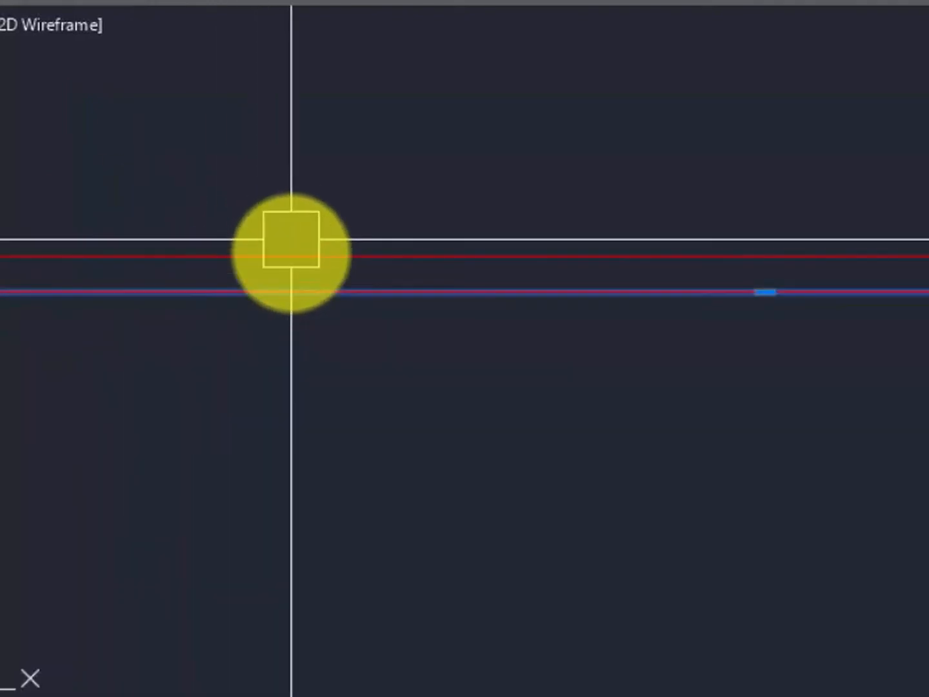
pyautogui.scroll(-3, 291, 240)
pyautogui.press('Escape')
pyautogui.scroll(-5, 329, 267)
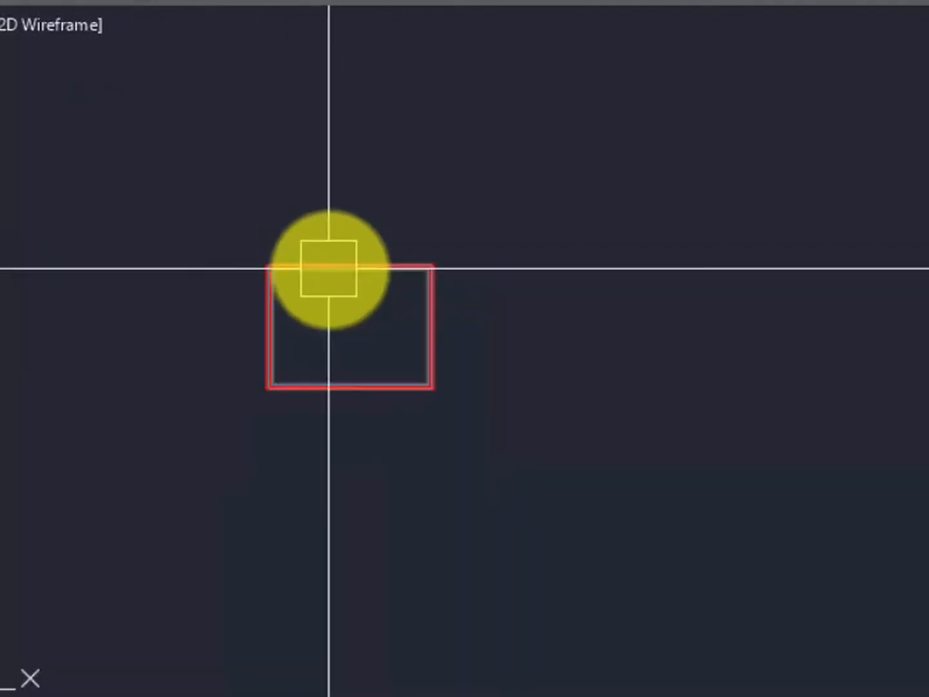
pyautogui.scroll(5, 365, 284)
pyautogui.scroll(-5, 570, 259)
pyautogui.scroll(2, 545, 328)
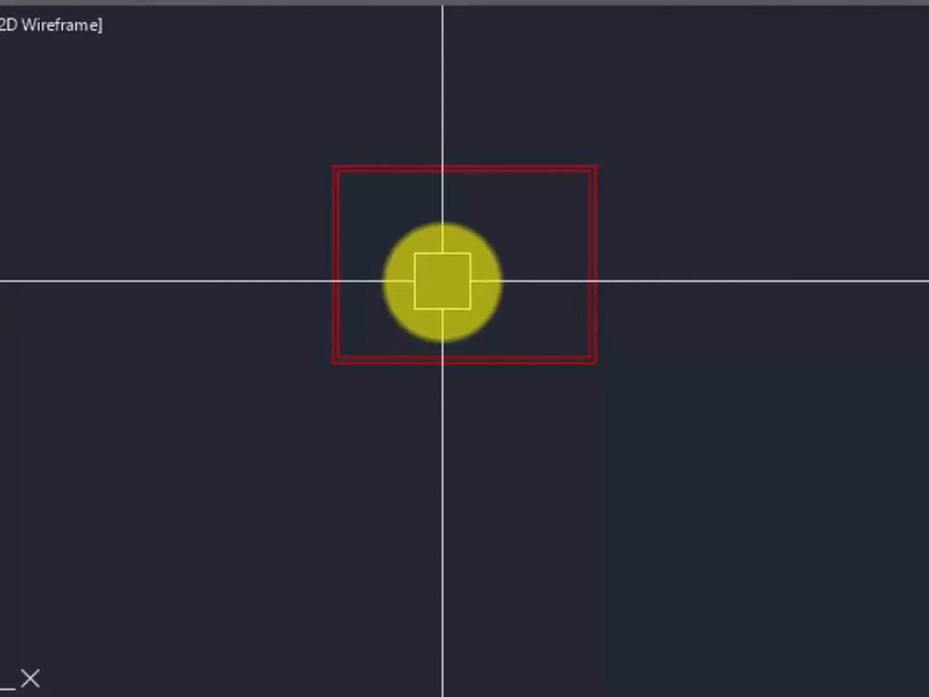
# - Draw a vertical line about 2712 long upward from the midpoint of the outer rectangle's lower side
pyautogui.press('Return')
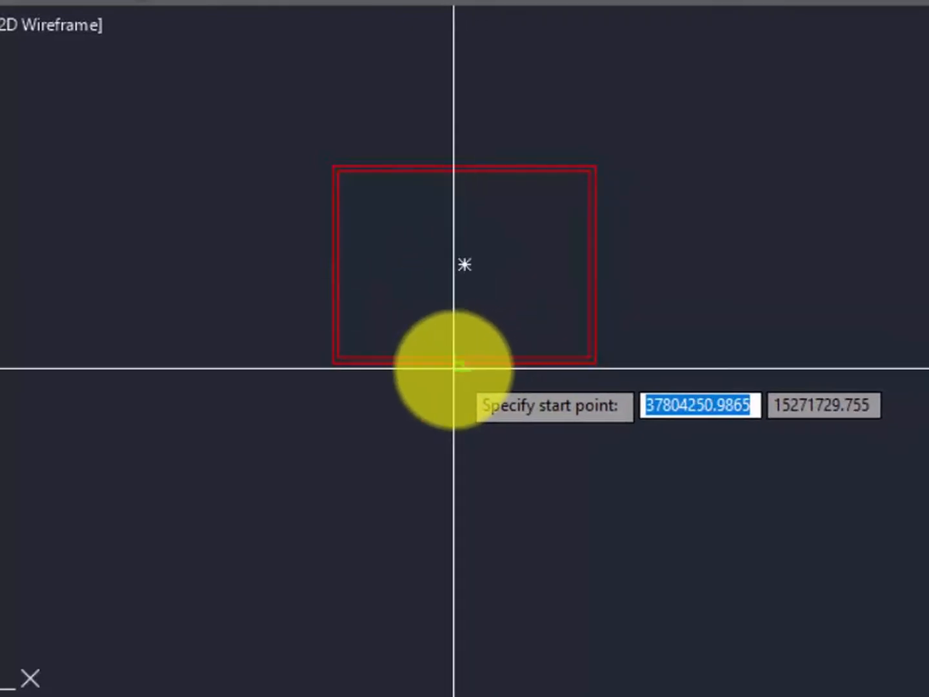
pyautogui.scroll(6, 465, 369)
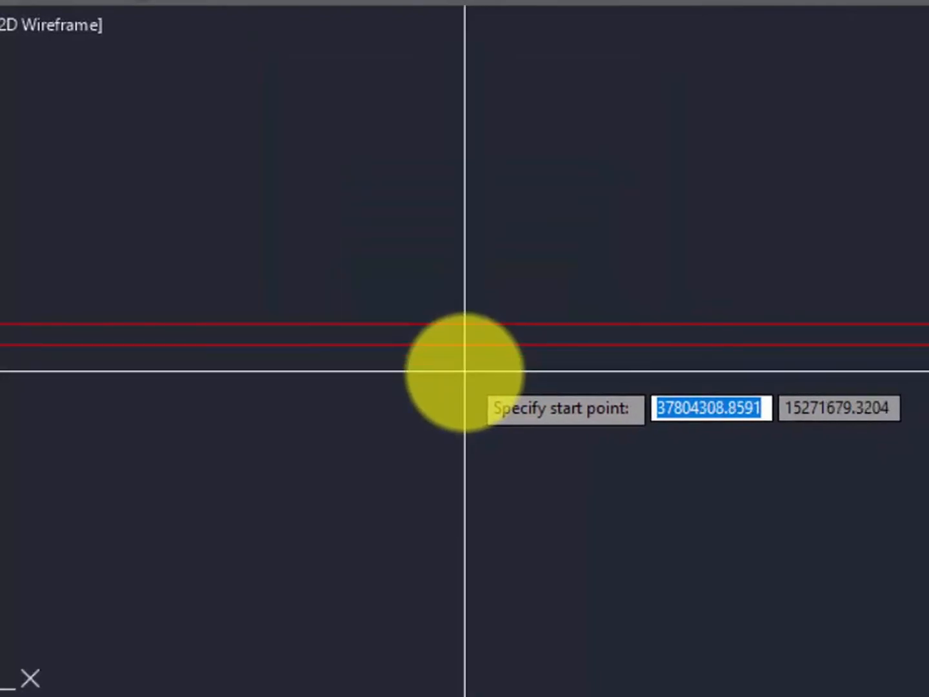
pyautogui.click(442, 345)
pyautogui.scroll(-6, 463, 413)
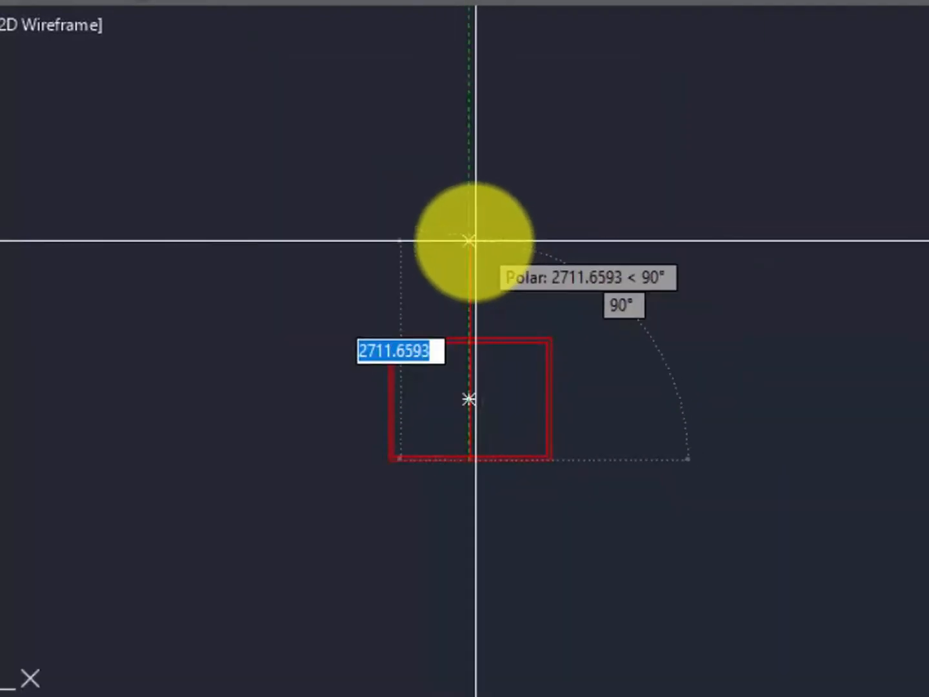
pyautogui.click(471, 241)
pyautogui.press('Return')
# - Draw a horizontal line from the midpoint of the outer rectangle's right side to beyond its left side
pyautogui.press('Return')
pyautogui.scroll(8, 577, 405)
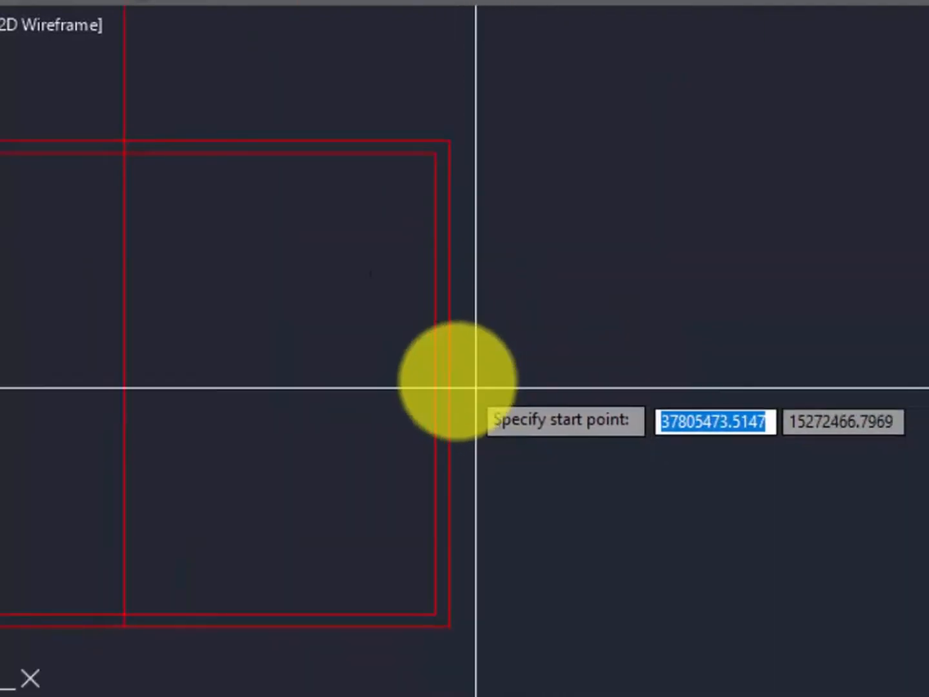
pyautogui.click(451, 373)
pyautogui.scroll(-7, 656, 379)
pyautogui.click(311, 384)
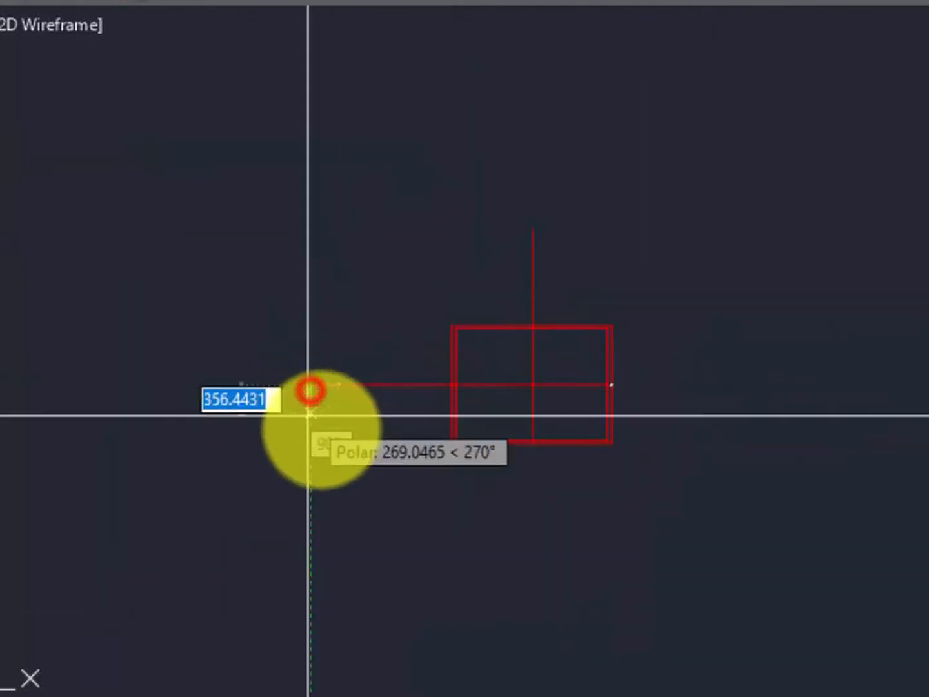
pyautogui.press('Return')
# - Offset the vertical centre line to both sides
pyautogui.scroll(4, 530, 395)
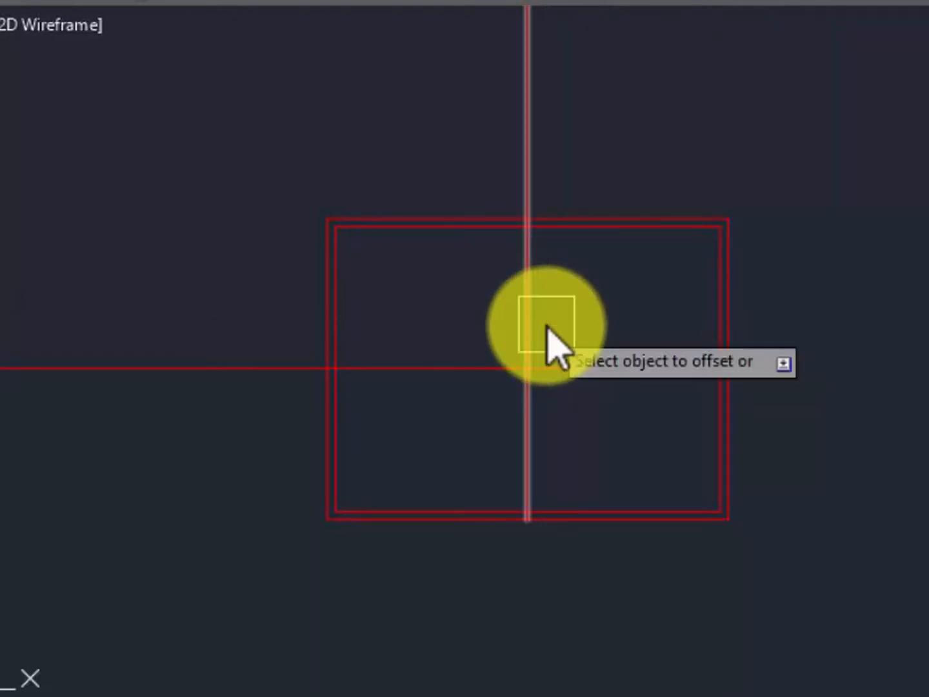
pyautogui.click(527, 326)
pyautogui.click(628, 311)
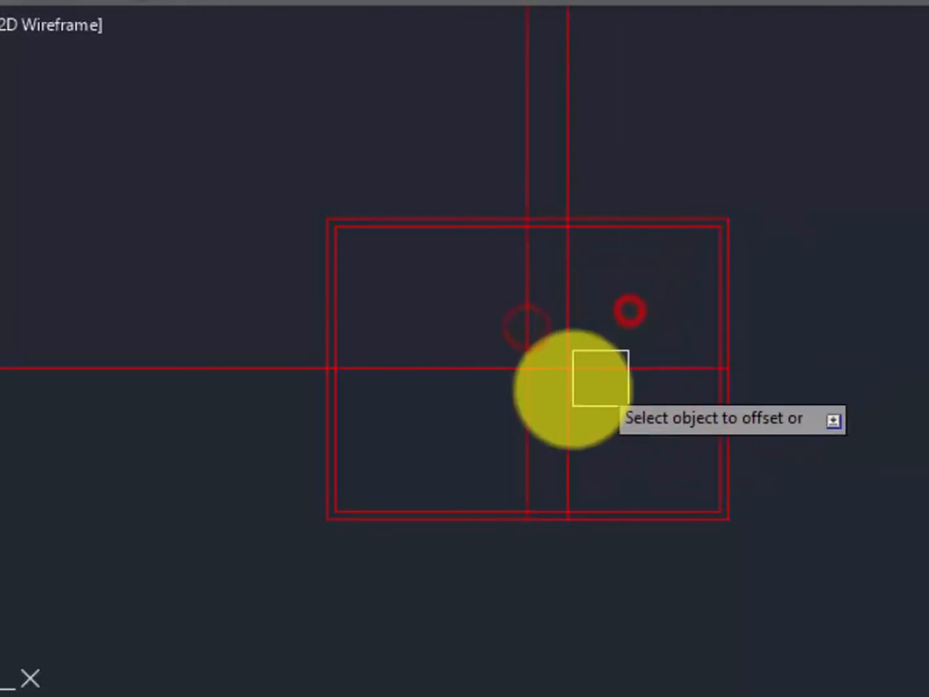
pyautogui.click(524, 295)
pyautogui.click(459, 304)
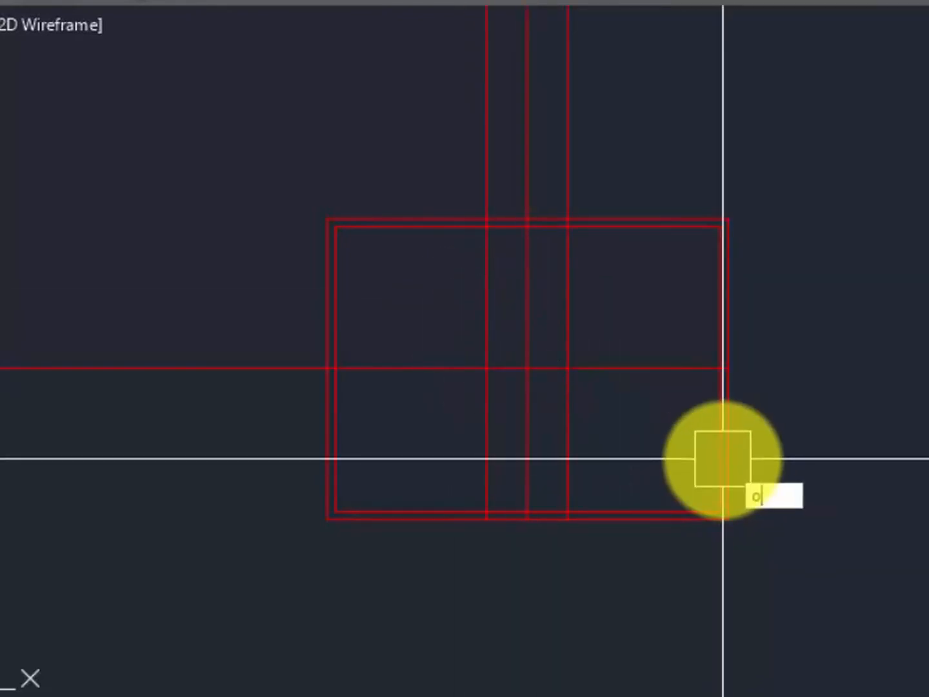
# - Offset the horizontal centre line by 300 to both sides
pyautogui.press('Return')
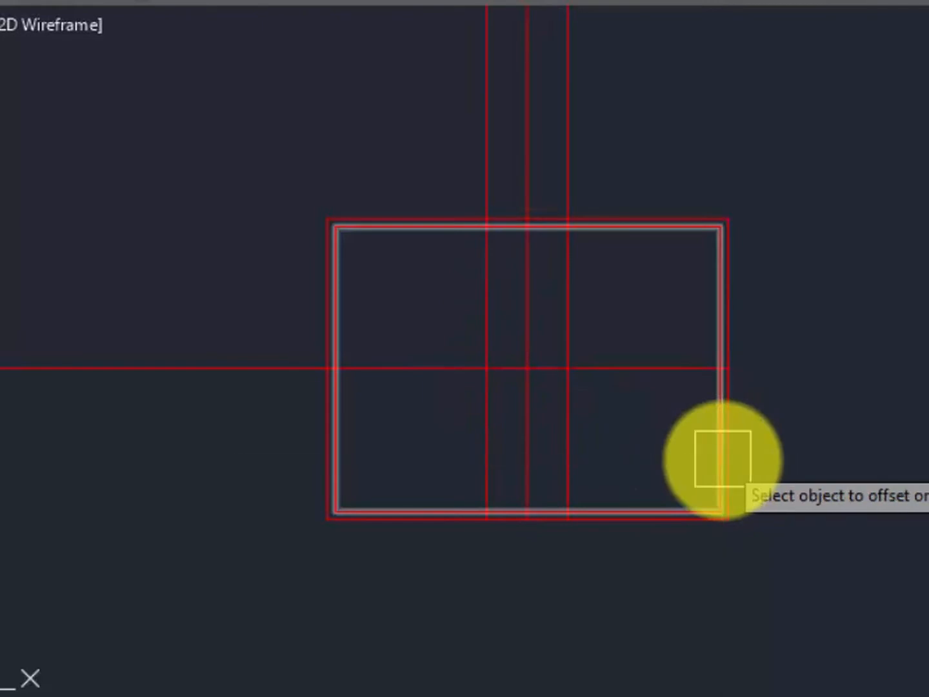
pyautogui.click(651, 366)
pyautogui.click(629, 280)
pyautogui.click(643, 367)
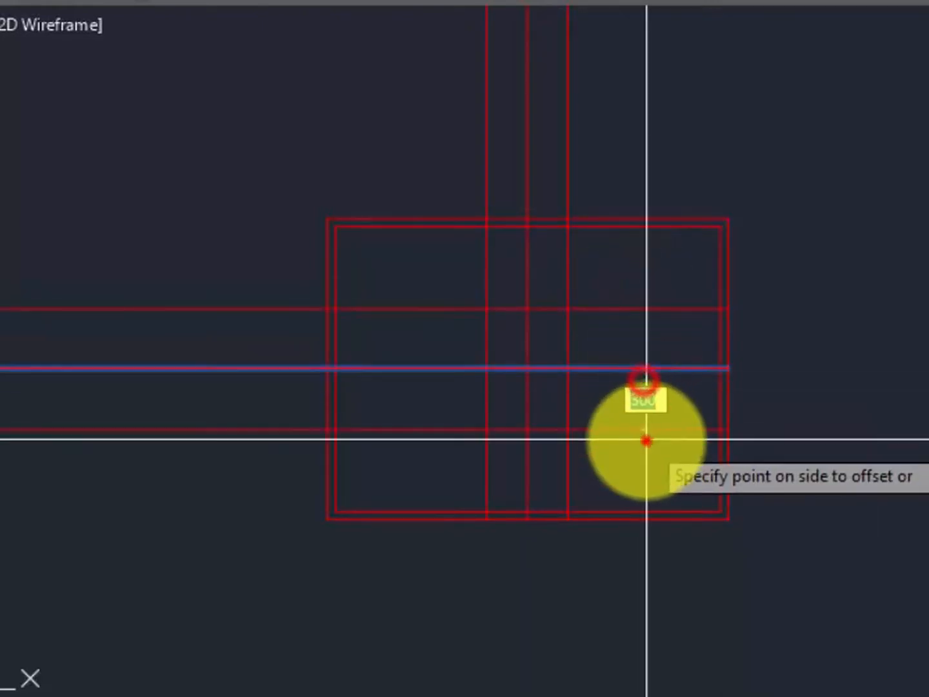
pyautogui.click(647, 441)
# - Trim the construction lines between the inner cover rectangle and the small central rectangle on all four sides
pyautogui.write('tr')
pyautogui.press('Return')
pyautogui.scroll(2, 800, 465)
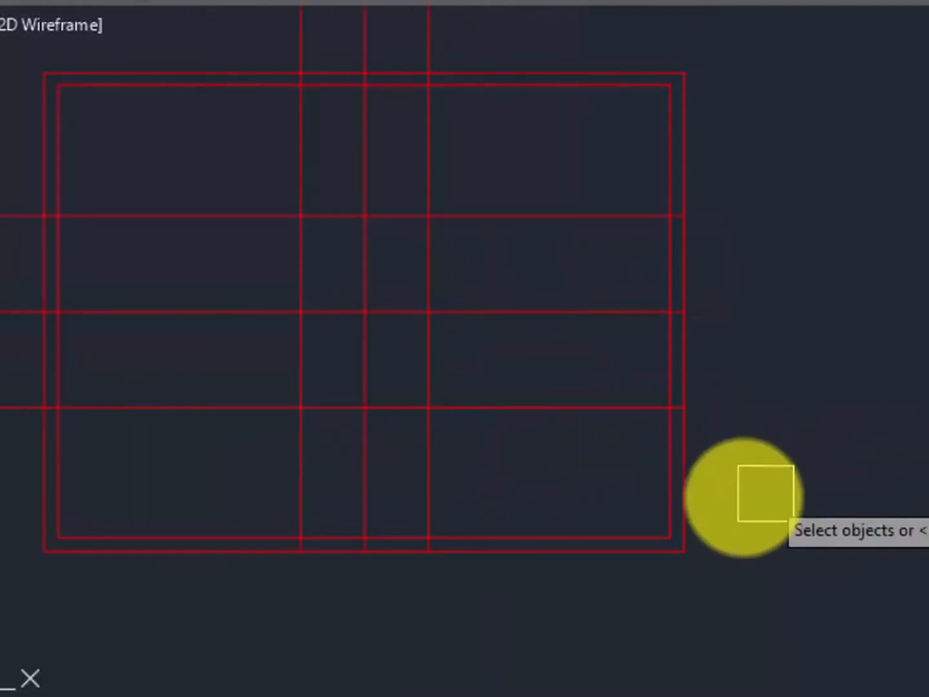
pyautogui.press('Return')
pyautogui.click(562, 479)
pyautogui.click(265, 443)
pyautogui.click(572, 481)
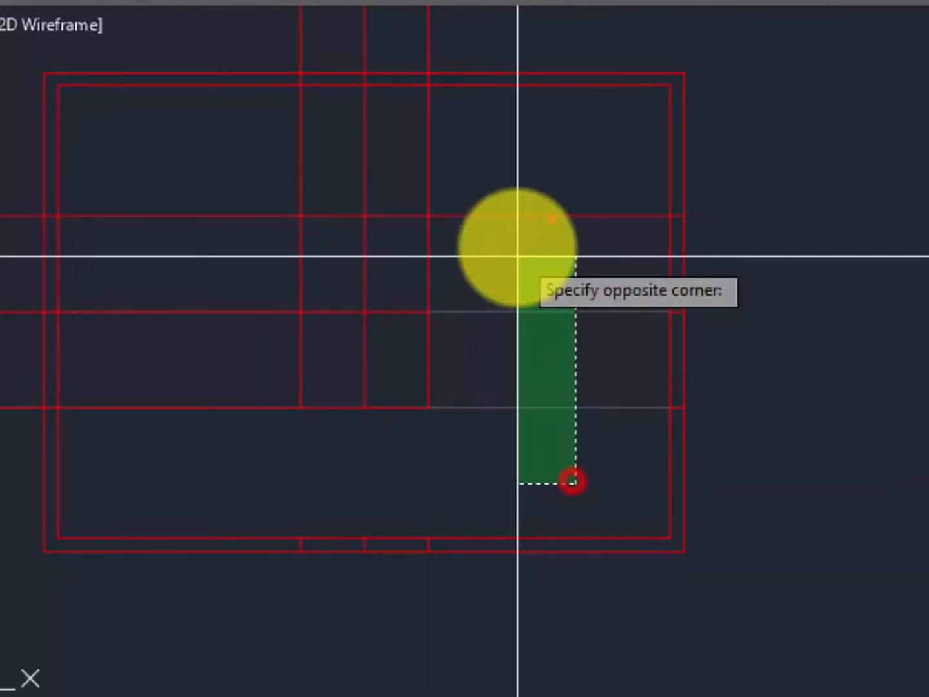
pyautogui.click(162, 209)
pyautogui.click(528, 159)
pyautogui.click(261, 109)
pyautogui.click(541, 445)
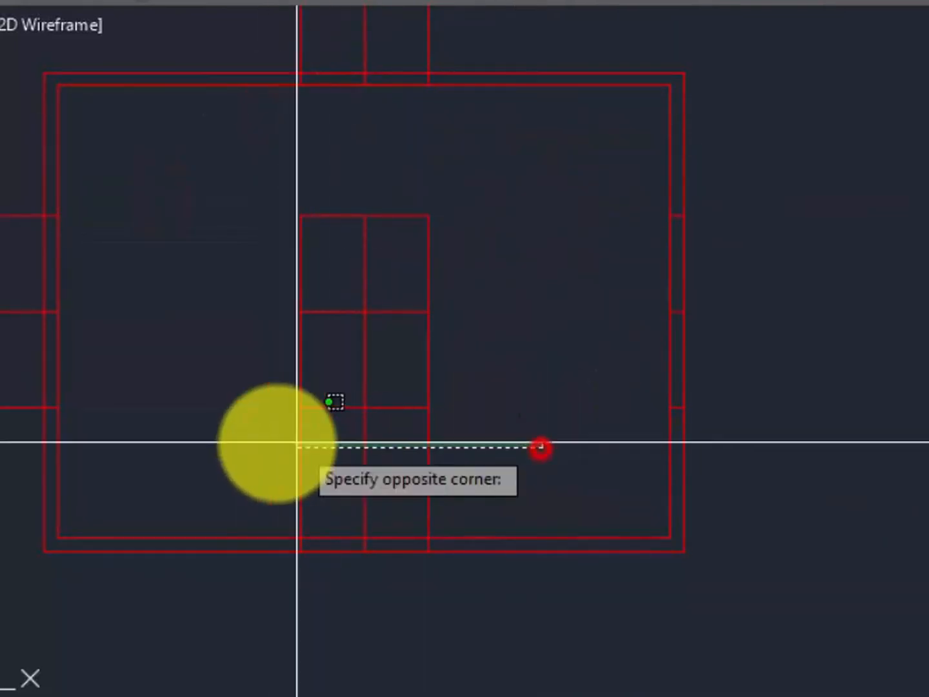
pyautogui.click(250, 445)
# - Remove the horizontal and vertical centre lines inside the small central rectangle
pyautogui.scroll(2, 377, 380)
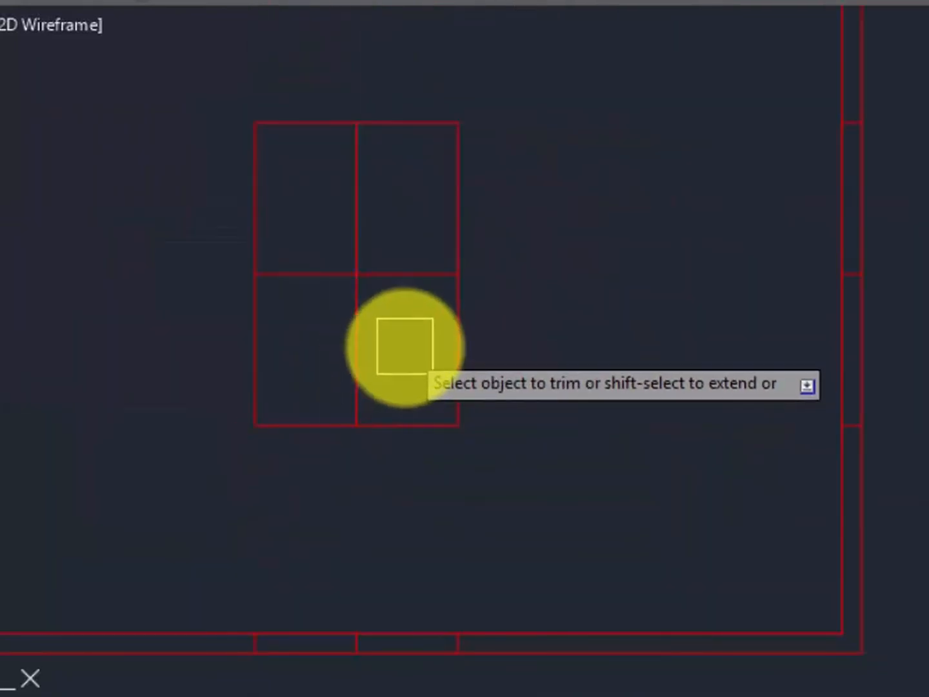
pyautogui.click(398, 348)
pyautogui.click(304, 260)
pyautogui.click(309, 258)
pyautogui.click(398, 266)
pyautogui.click(393, 315)
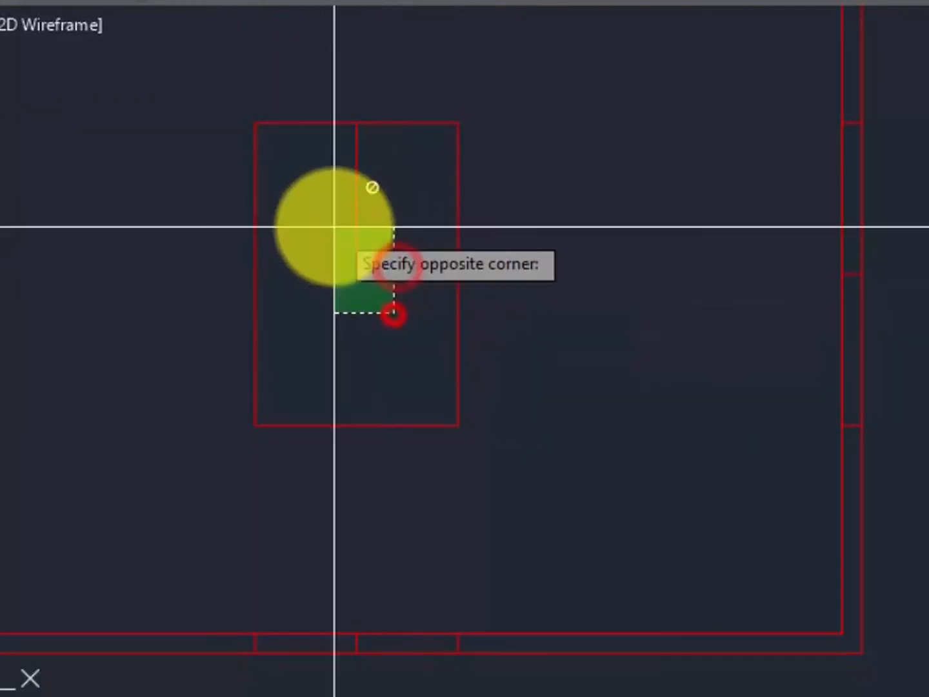
pyautogui.click(334, 227)
pyautogui.press('Escape')
pyautogui.click(378, 292)
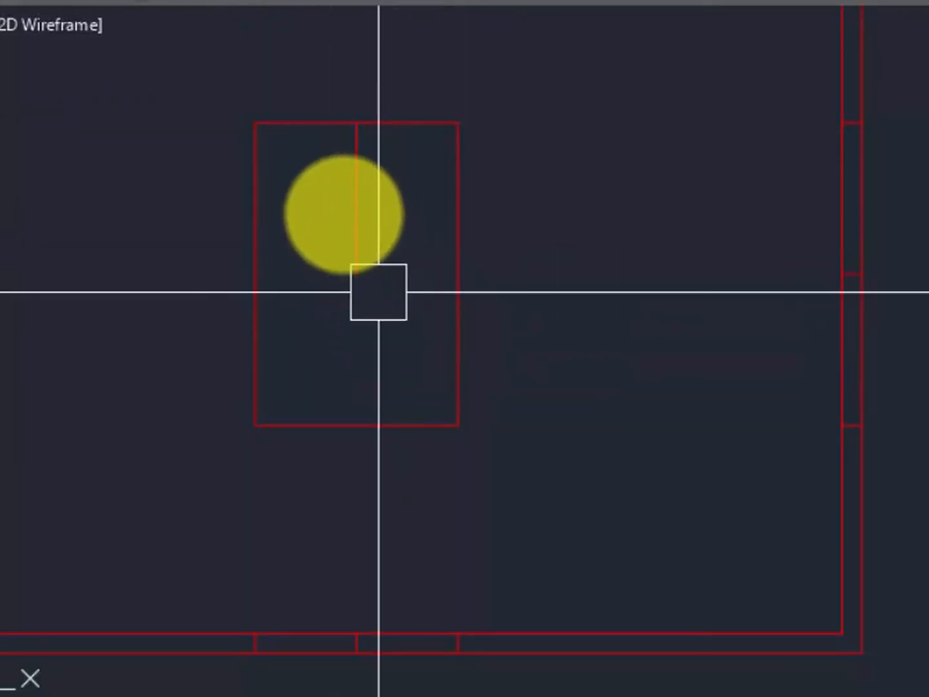
pyautogui.click(348, 185)
pyautogui.press('Delete')
# - Delete the three leftover line stubs in the cover gap along the plan's lower side
pyautogui.scroll(6, 359, 634)
pyautogui.scroll(-4, 468, 468)
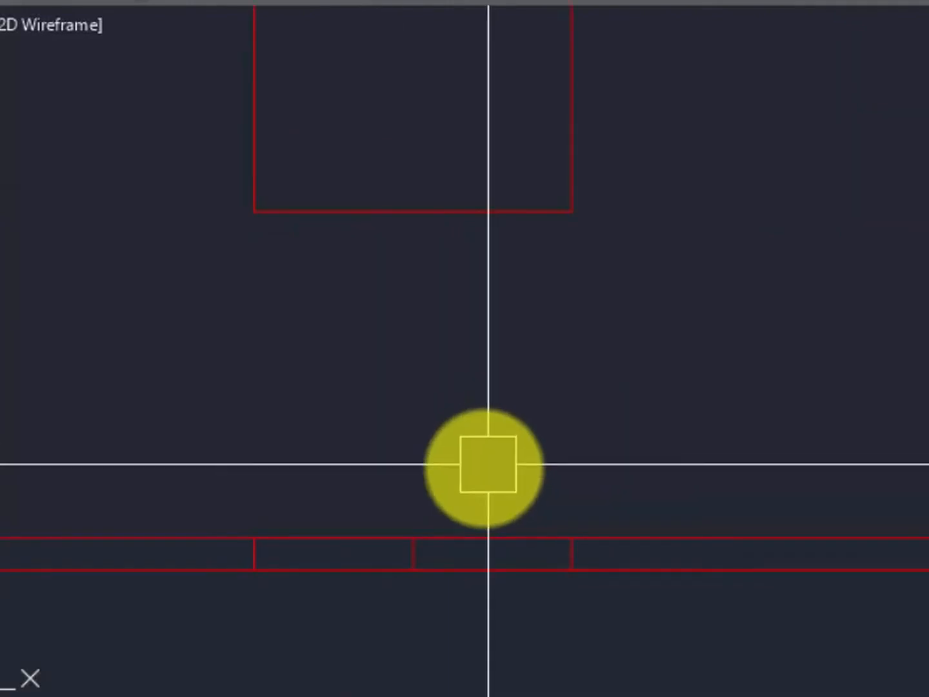
pyautogui.scroll(2, 488, 464)
pyautogui.scroll(2, 326, 379)
pyautogui.scroll(-6, 329, 406)
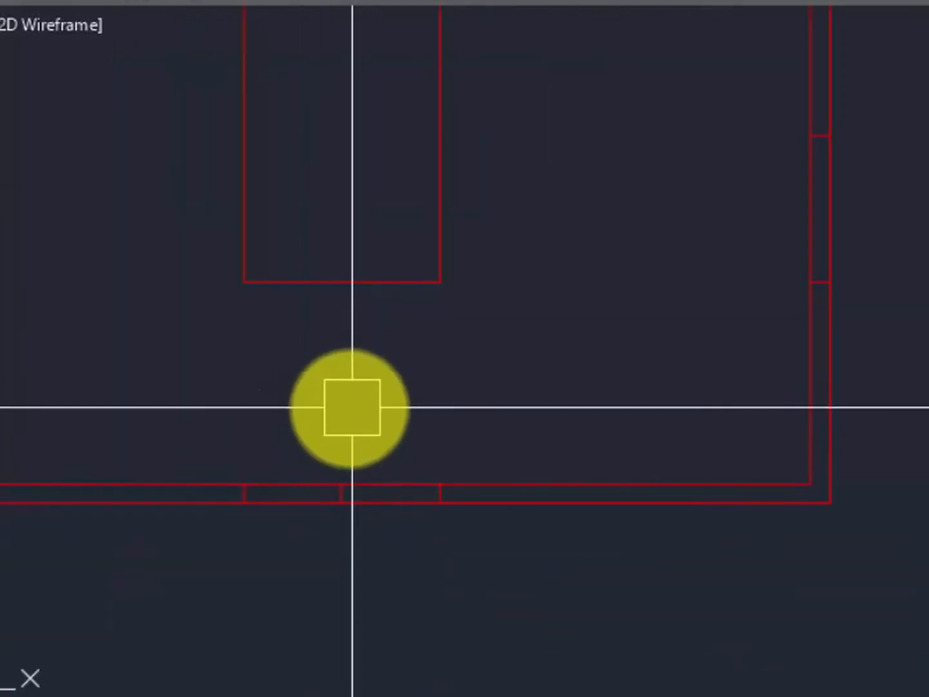
pyautogui.click(202, 417)
pyautogui.click(461, 561)
pyautogui.press('Delete')
# - Delete the leftover line stubs in the cover gap along the plan's right side
pyautogui.scroll(-4, 709, 301)
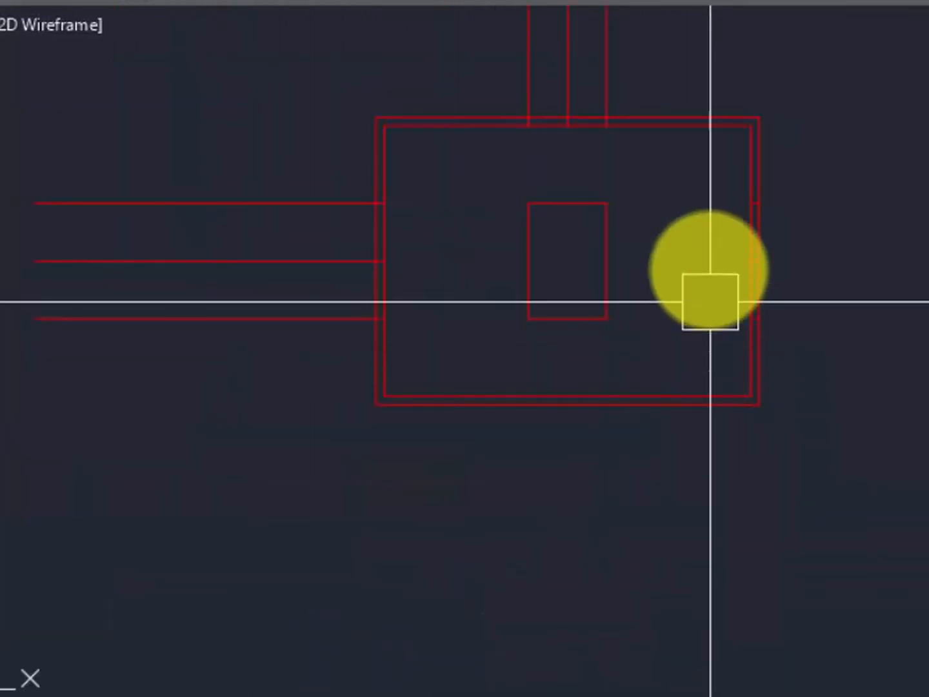
pyautogui.click(712, 183)
pyautogui.click(829, 329)
pyautogui.press('Delete')
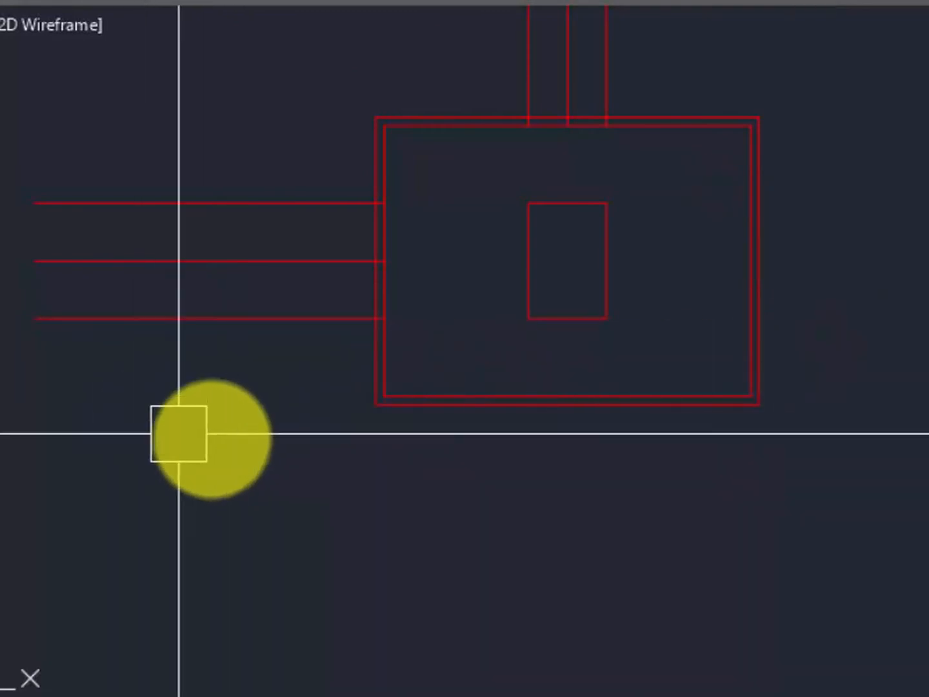
# - Delete the three horizontal lines extending left of the plan and the three vertical lines extending above it
pyautogui.click(234, 435)
pyautogui.click(50, 183)
pyautogui.press('Delete')
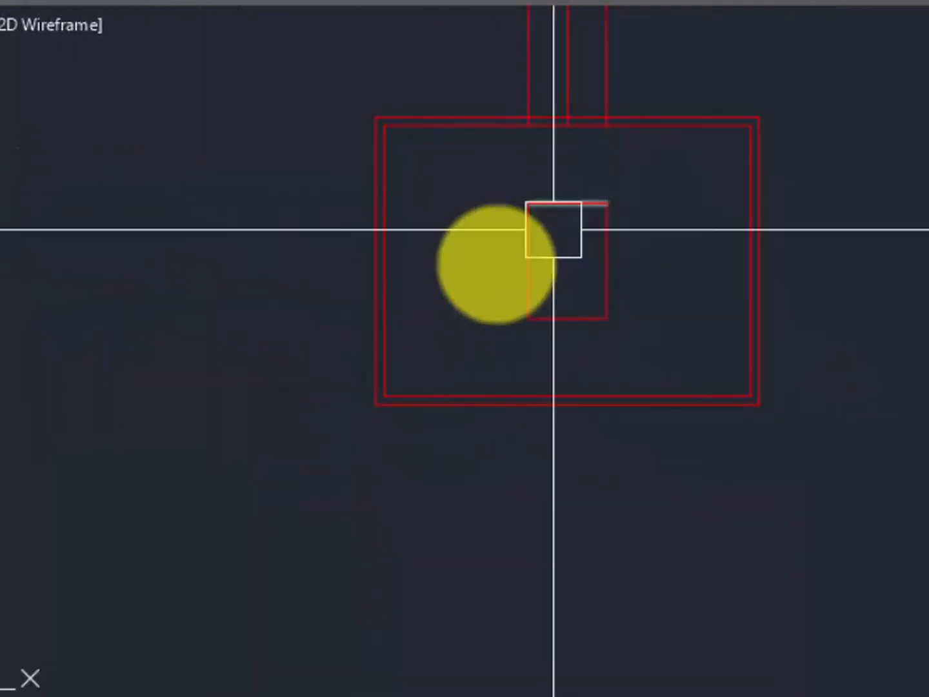
pyautogui.scroll(-2, 618, 98)
pyautogui.scroll(2, 619, 97)
pyautogui.click(682, 64)
pyautogui.click(419, 56)
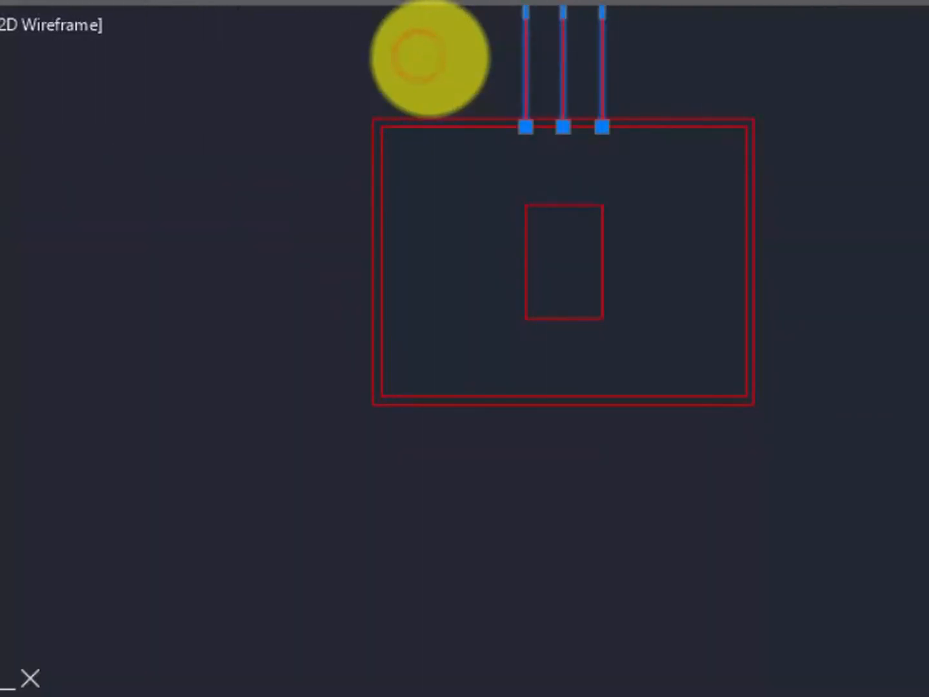
pyautogui.press('Delete')
# - Examine the cleaned-up plan with its outer outline, inner cover rectangle and central rectangle
pyautogui.scroll(2, 746, 355)
pyautogui.scroll(-4, 531, 327)
pyautogui.scroll(4, 518, 274)
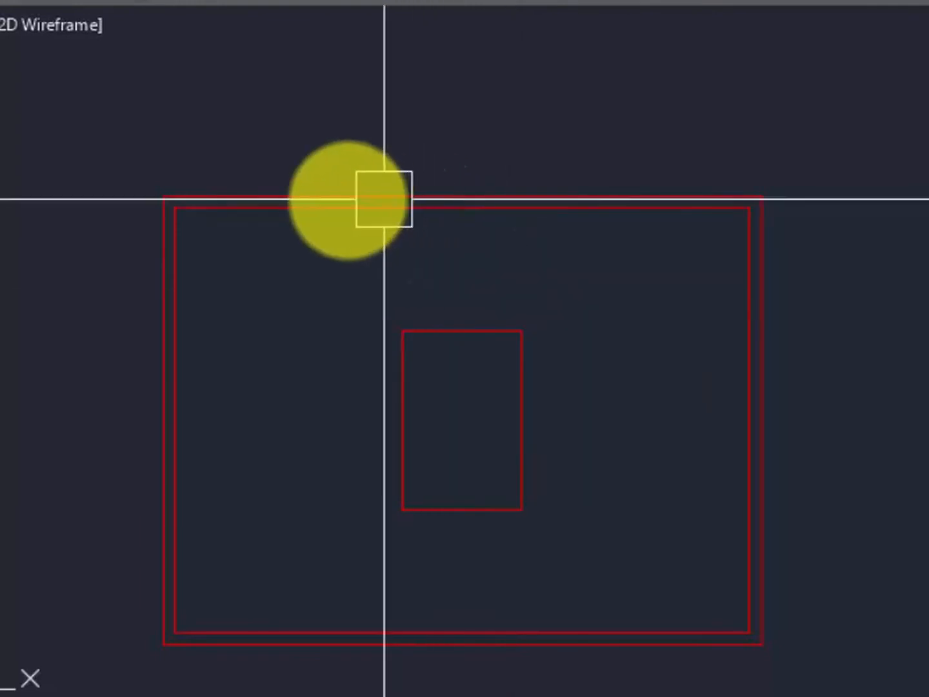
pyautogui.scroll(-2, 330, 209)
pyautogui.moveTo(330, 208)
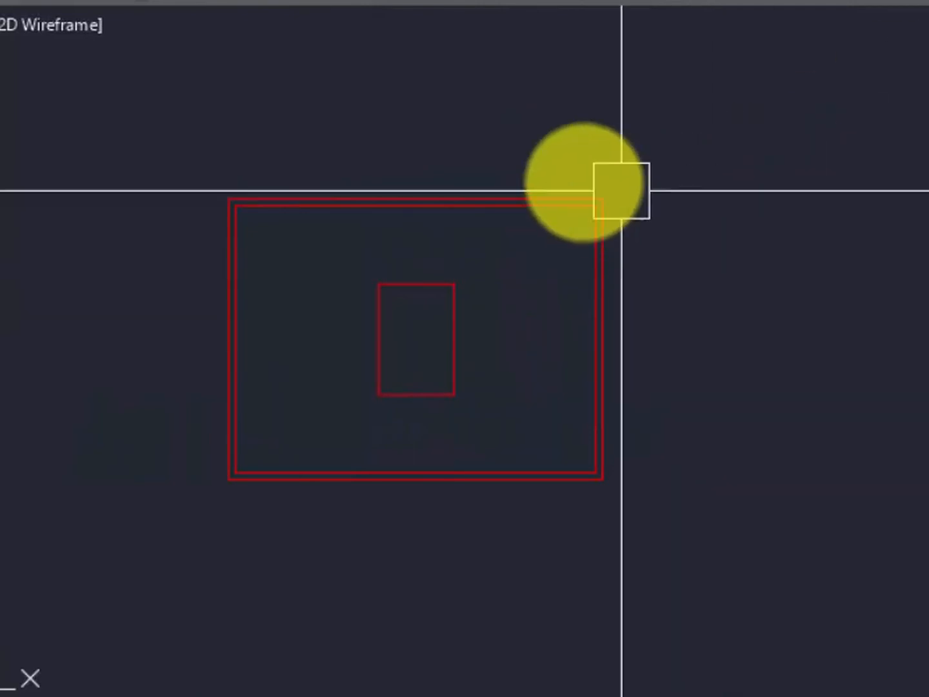
pyautogui.scroll(2, 252, 266)
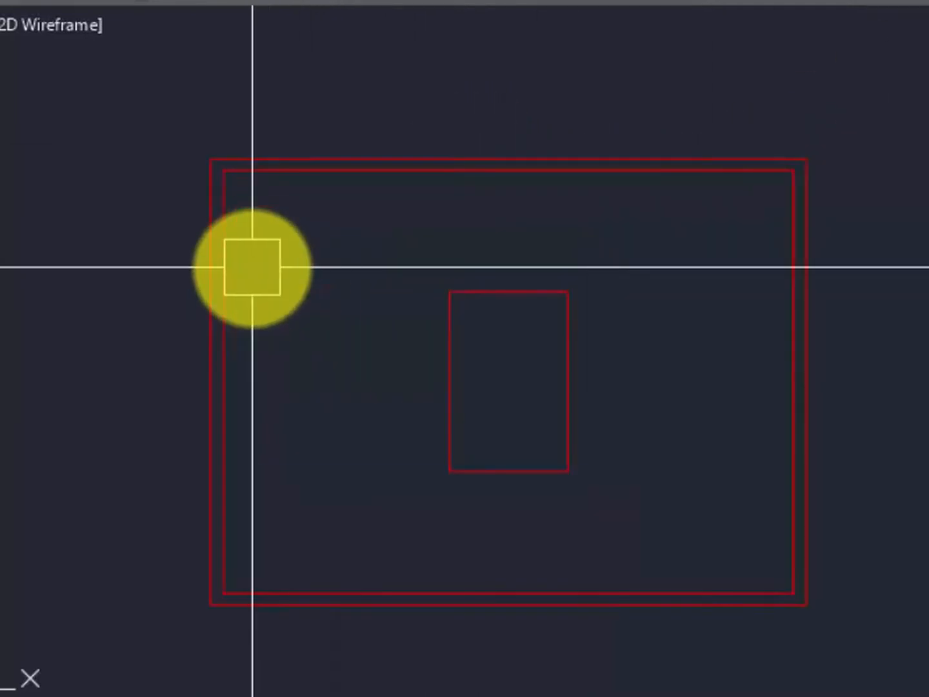
pyautogui.scroll(2, 250, 262)
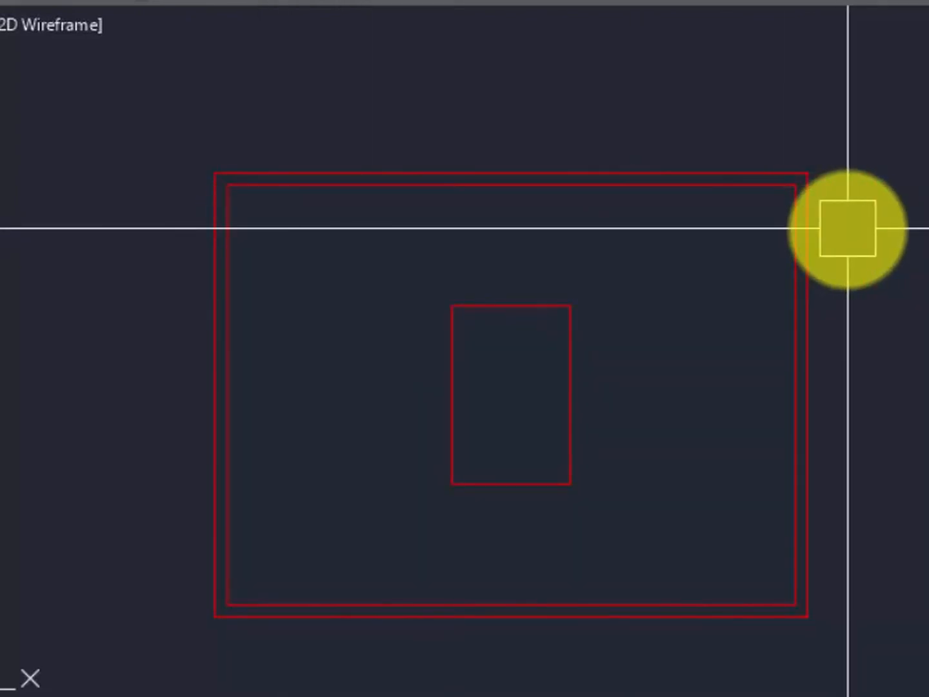
# - Load AutoRebar and draw a 20 mm diameter vertical rebar left of the central rectangle, spanning between the inner cover rectangle's upper and lower edges
pyautogui.press('Return')
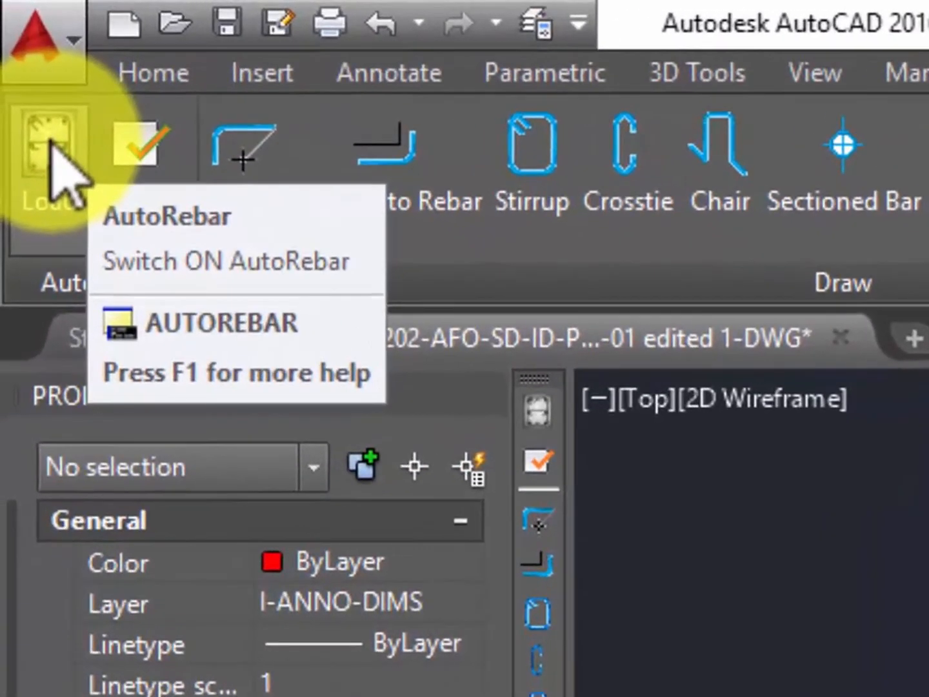
pyautogui.click(15, 71)
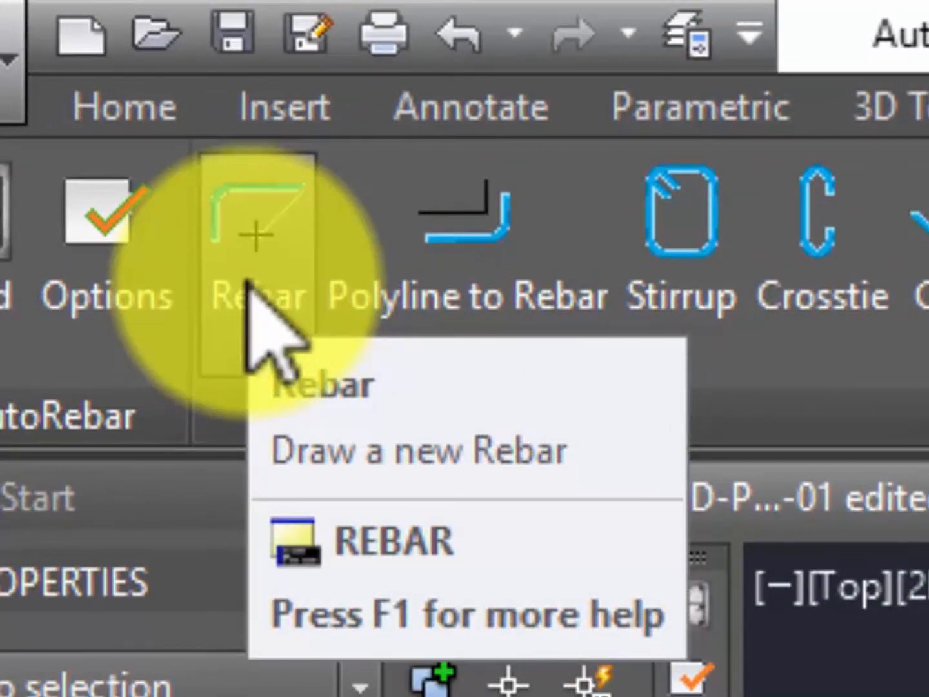
pyautogui.click(247, 282)
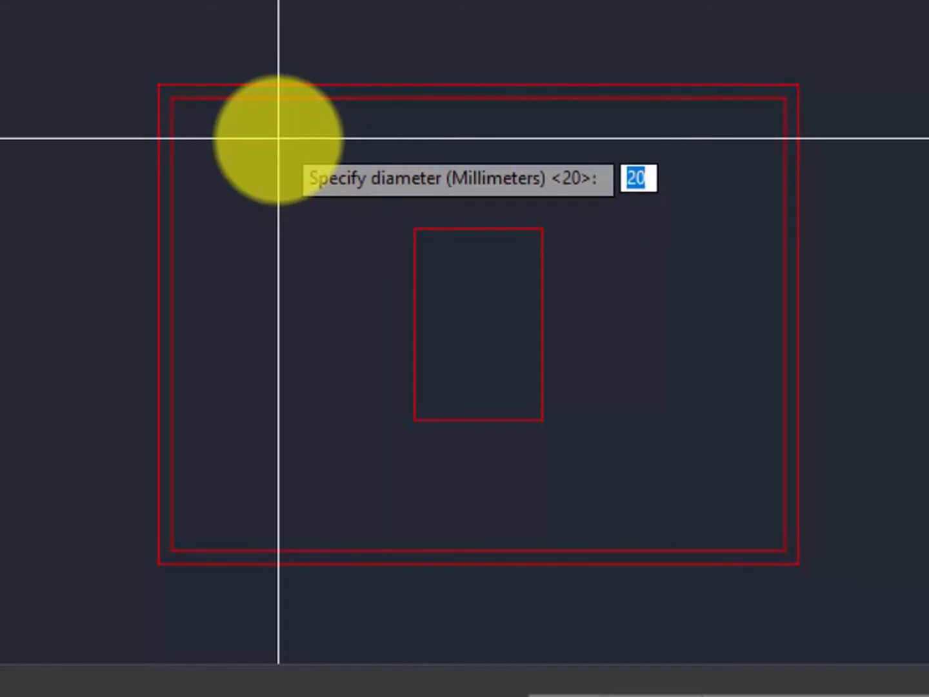
pyautogui.press('Return')
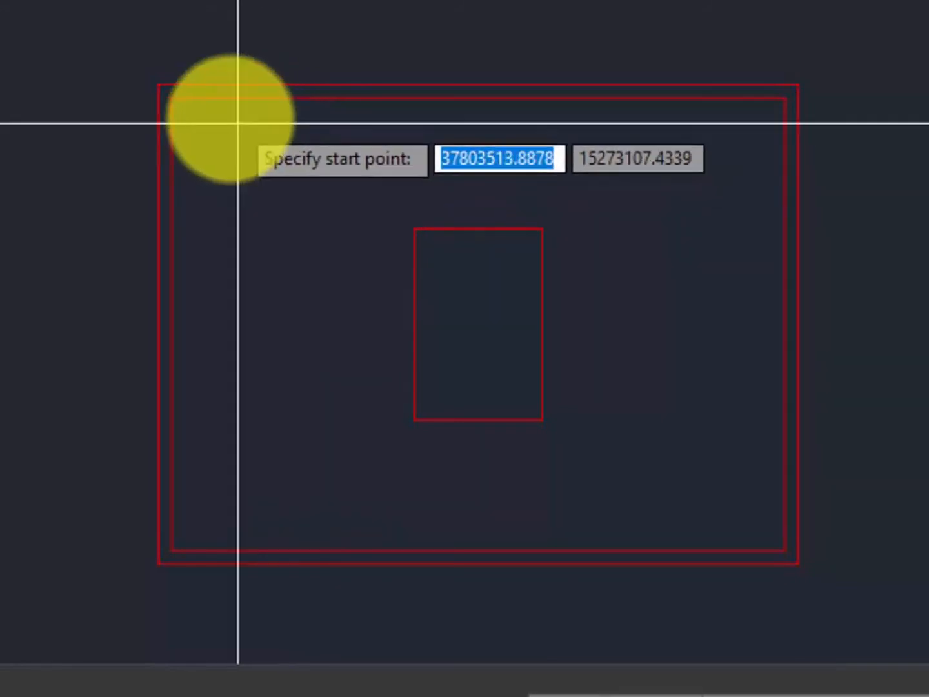
pyautogui.click(307, 96)
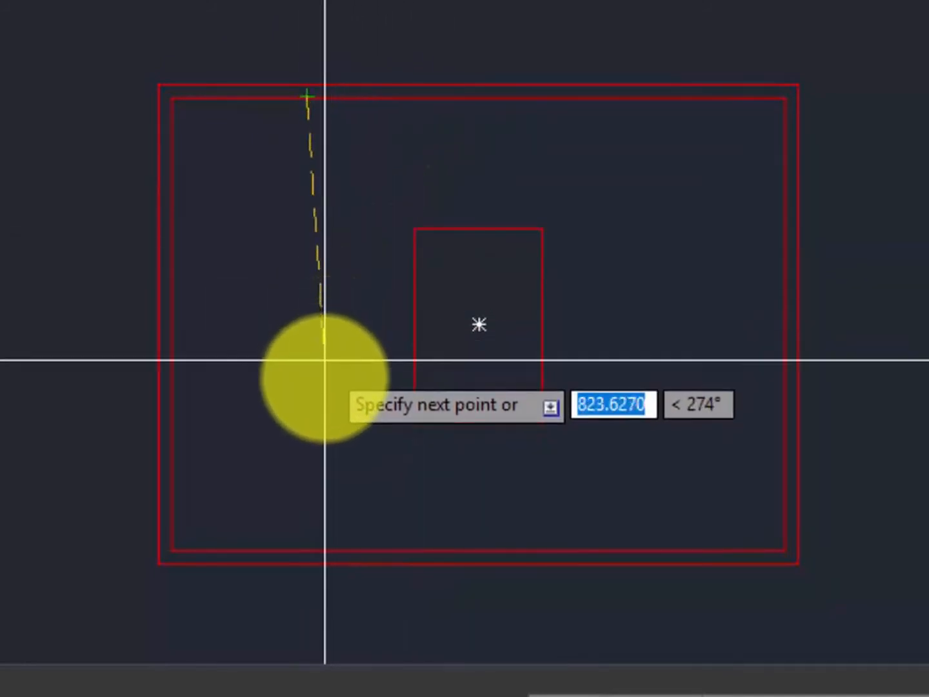
pyautogui.click(311, 550)
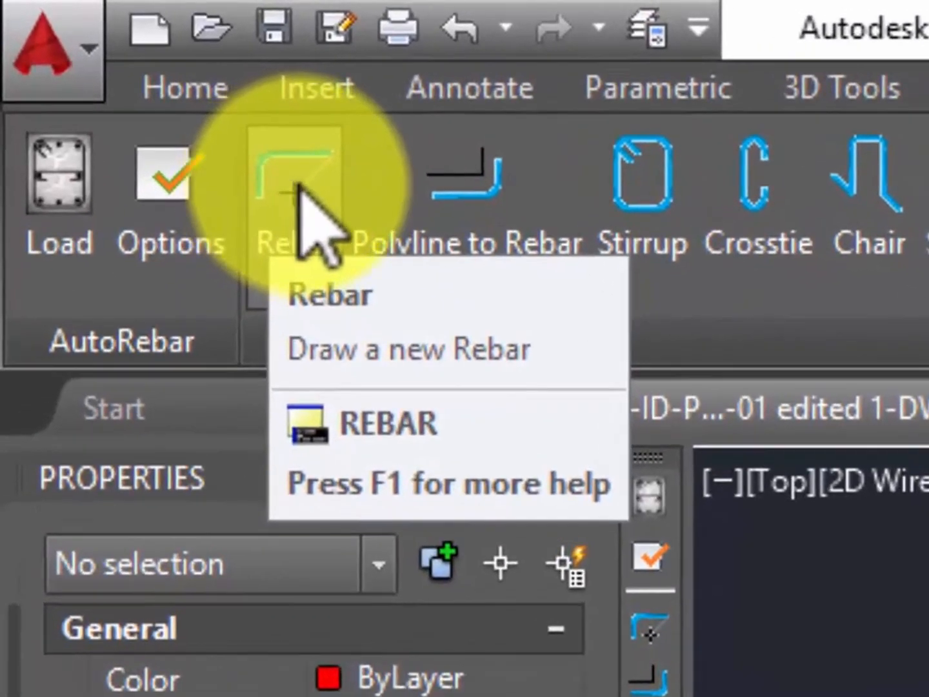
# - Draw a 20 mm diameter horizontal rebar above the central rectangle, spanning between the inner cover rectangle's left and right edges
pyautogui.click(169, 103)
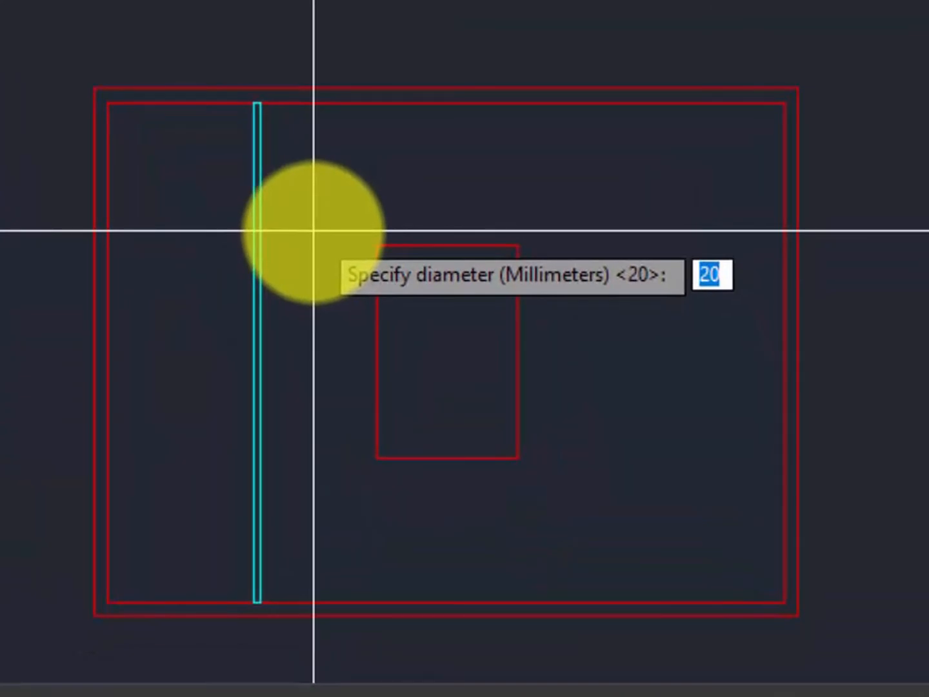
pyautogui.press('Return')
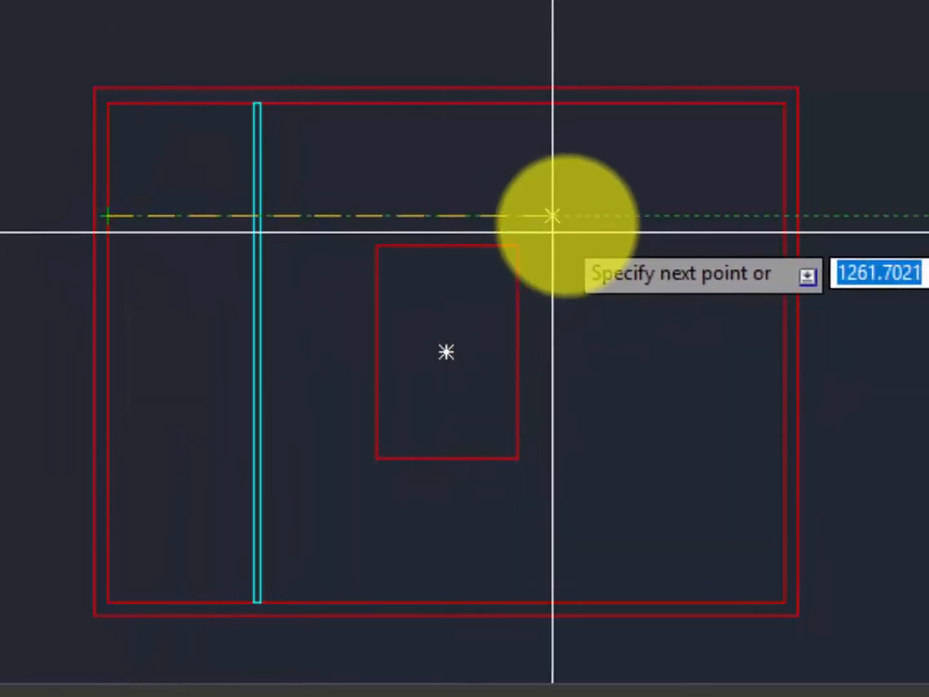
pyautogui.click(783, 216)
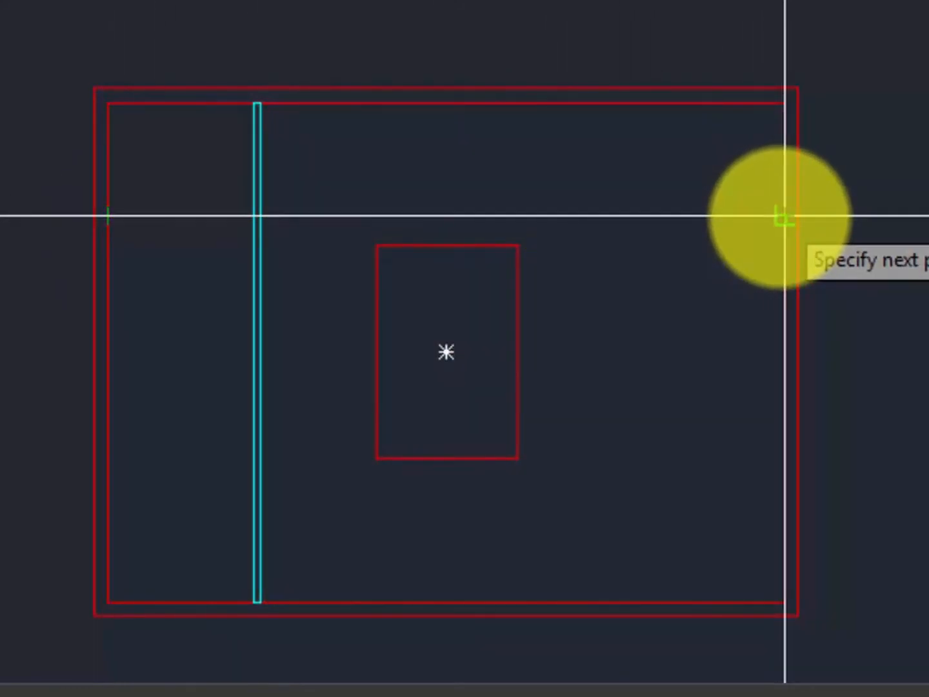
pyautogui.press('Escape')
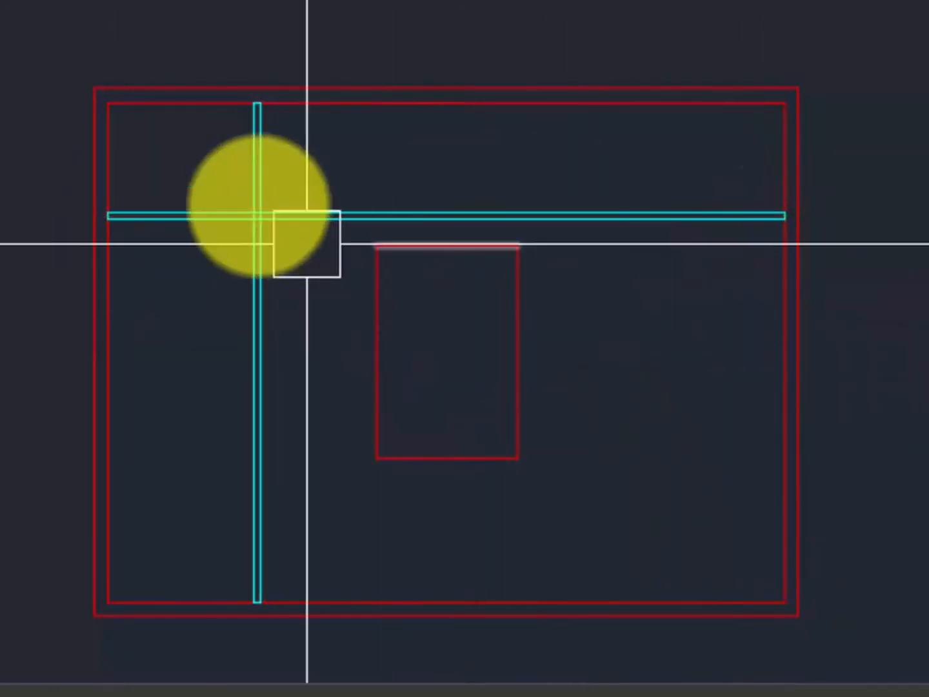
# - Examine the two crossing rebars and how their ends meet the inner cover rectangle
pyautogui.scroll(-3, 229, 149)
pyautogui.scroll(-2, 229, 149)
pyautogui.scroll(6, 224, 190)
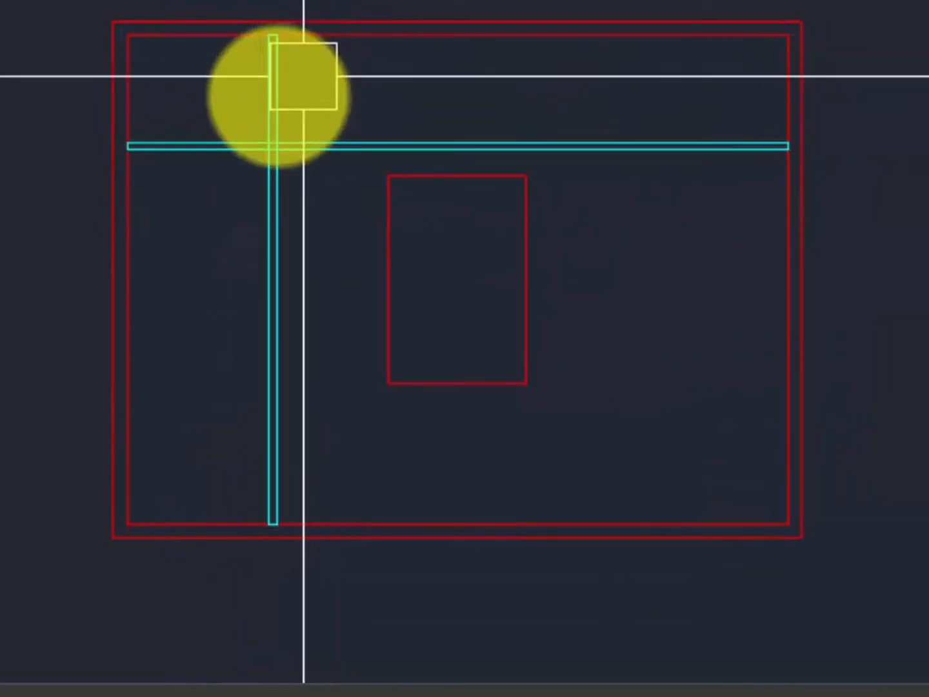
pyautogui.scroll(2, 264, 87)
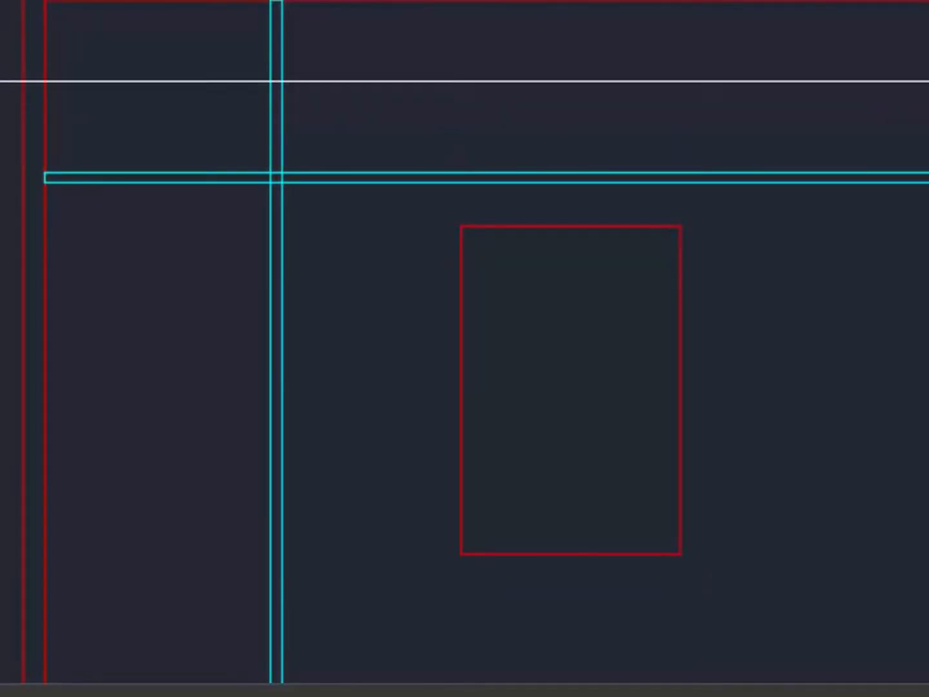
pyautogui.click(389, 183)
pyautogui.click(56, 105)
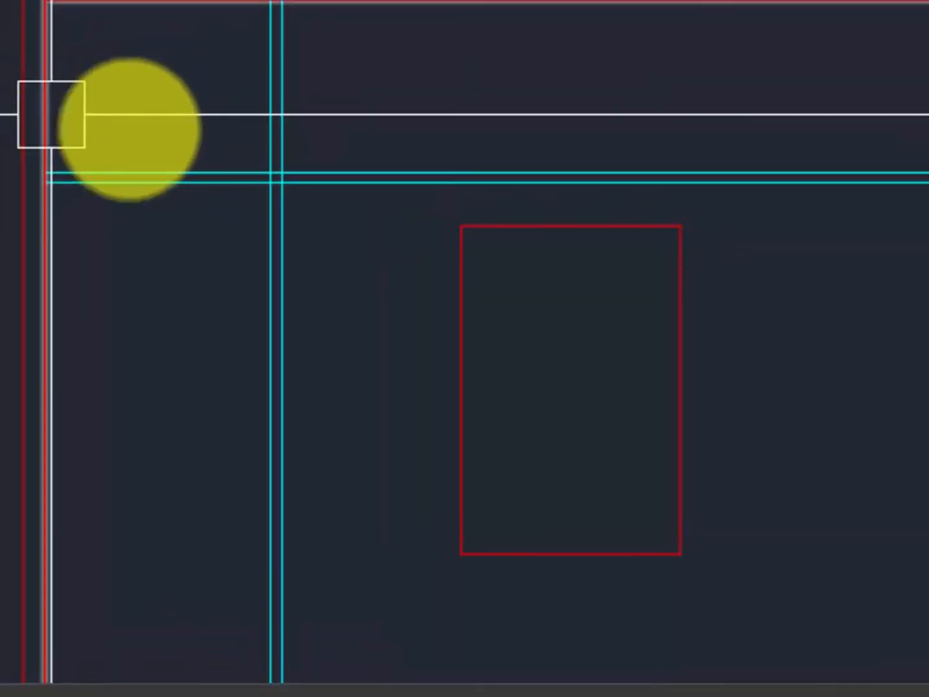
pyautogui.click(507, 117)
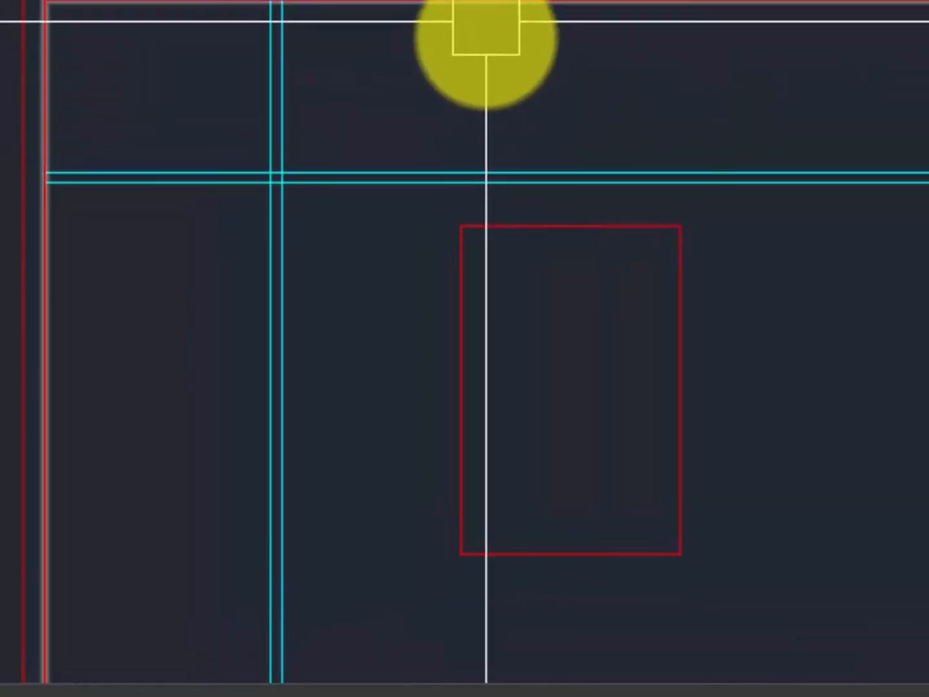
pyautogui.scroll(-5, 484, 119)
pyautogui.scroll(4, 456, 286)
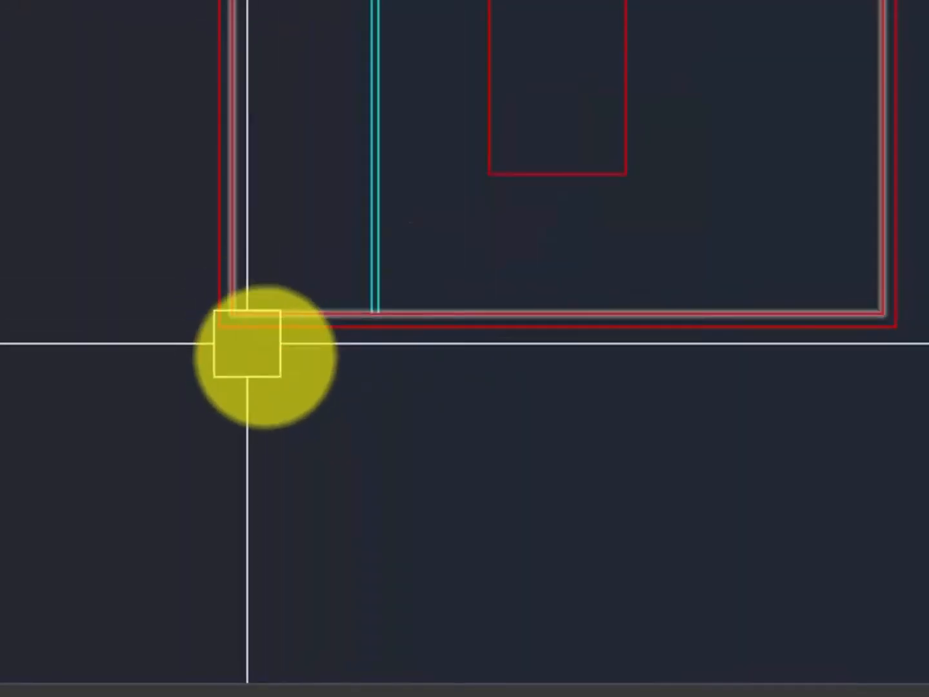
pyautogui.scroll(-2, 334, 291)
pyautogui.scroll(6, 356, 29)
pyautogui.scroll(-2, 358, 27)
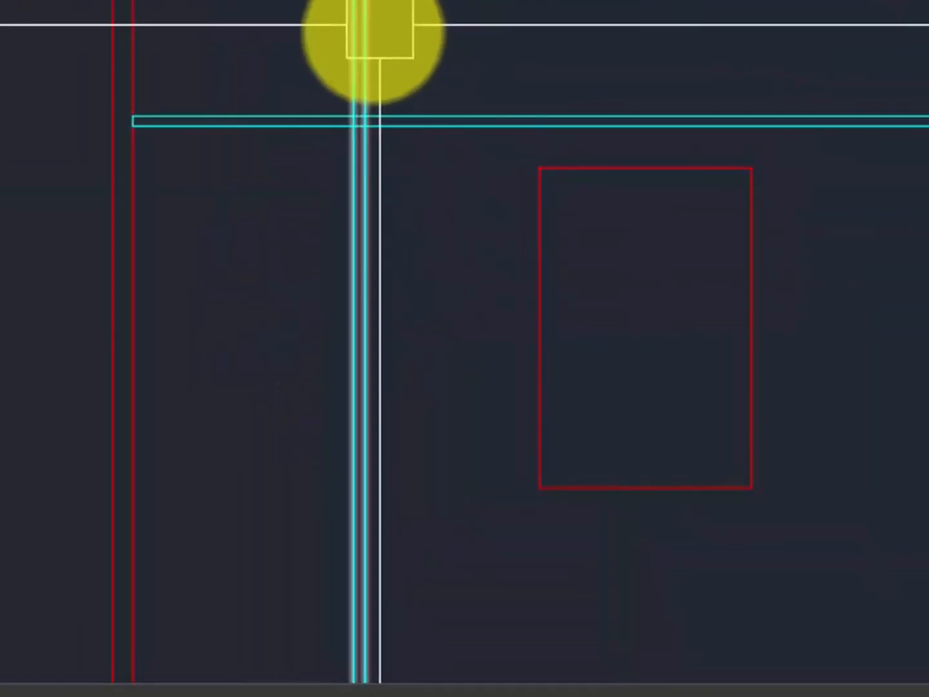
pyautogui.click(358, 31)
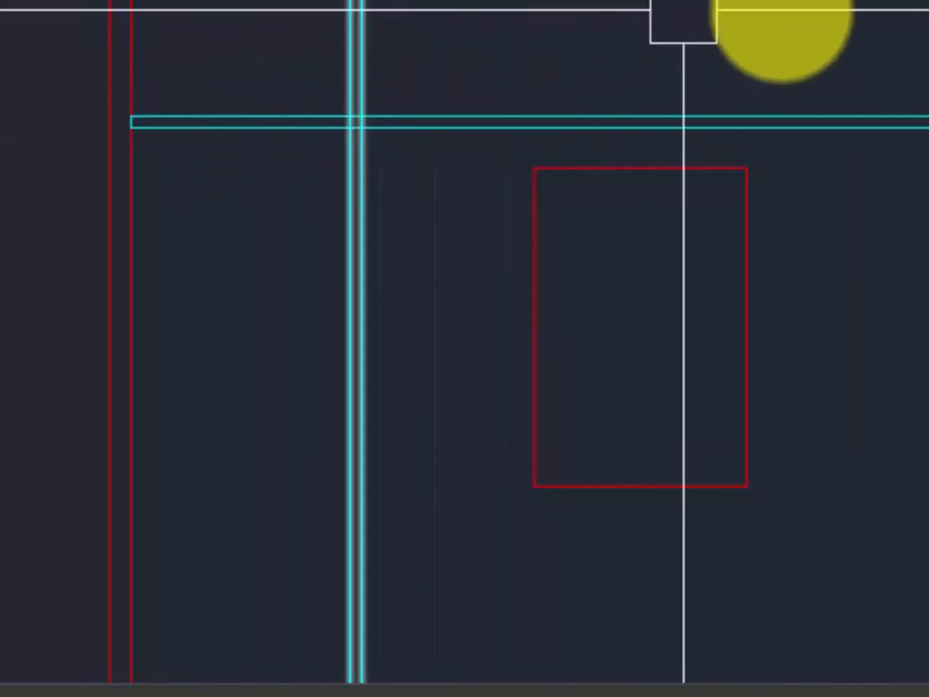
pyautogui.scroll(-4, 877, 45)
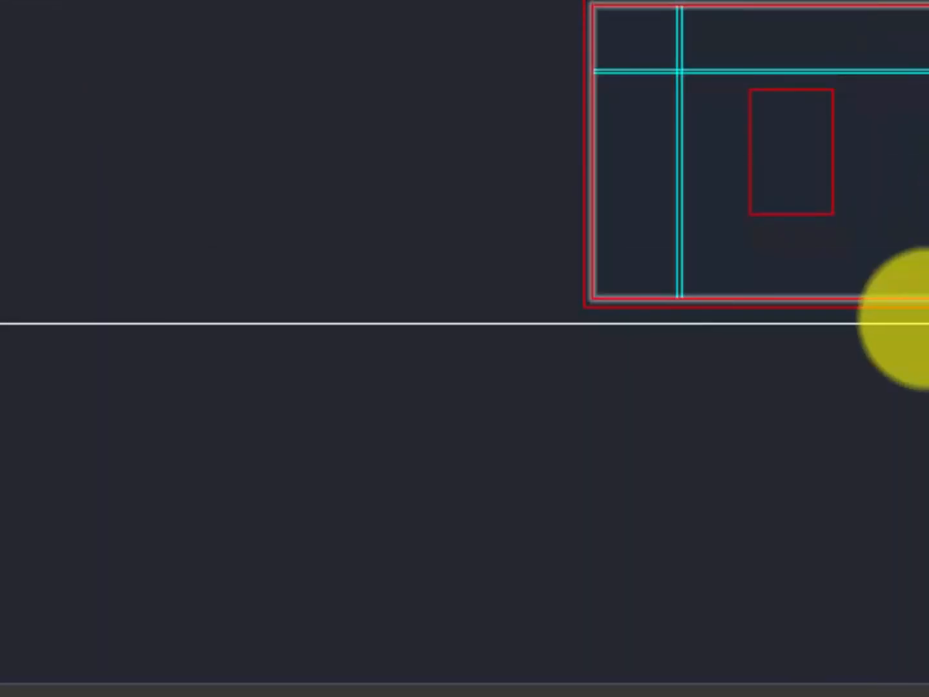
pyautogui.scroll(2, 839, 87)
pyautogui.scroll(2, 658, 57)
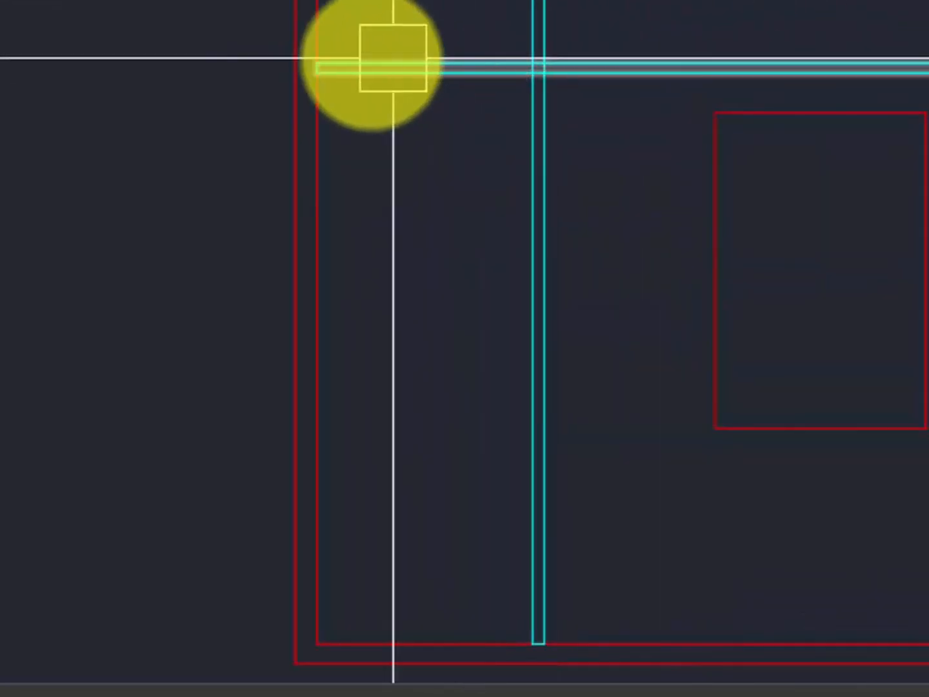
pyautogui.scroll(-4, 38, 87)
pyautogui.scroll(2, 129, 111)
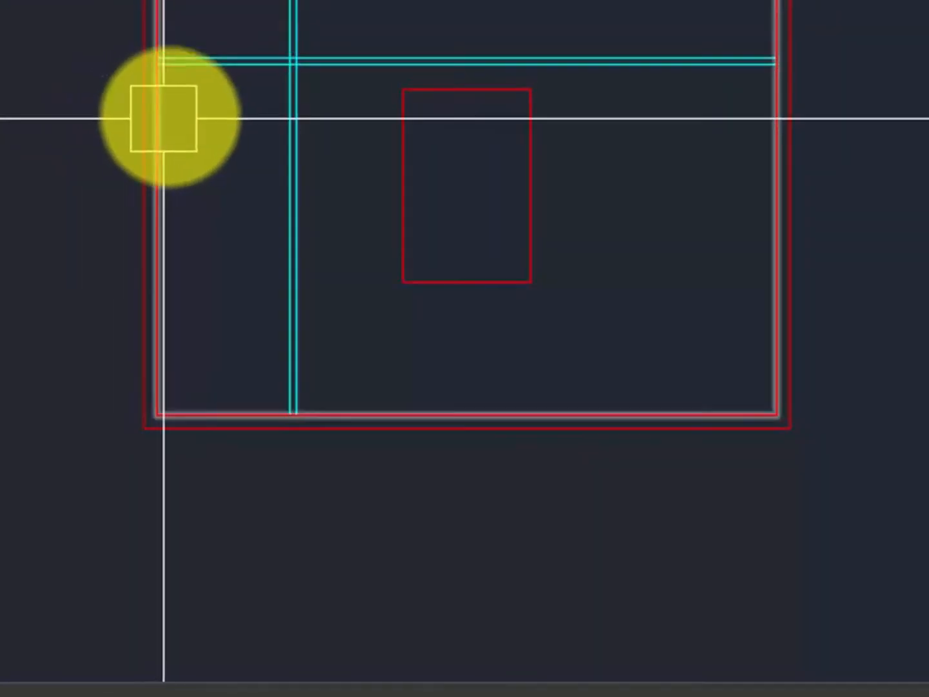
pyautogui.scroll(2, 201, 104)
pyautogui.scroll(-4, 321, 106)
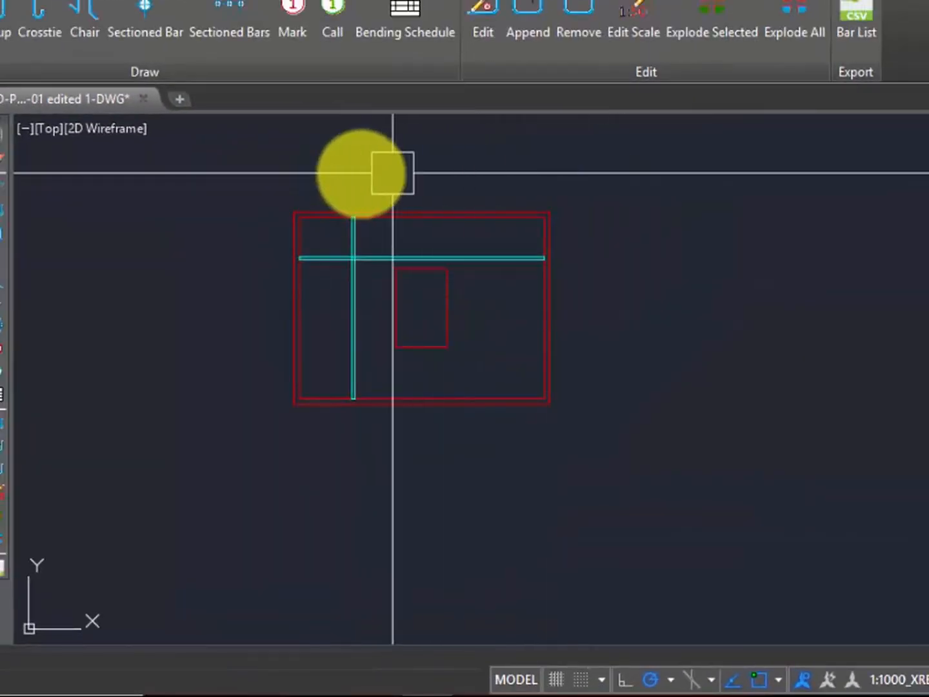
# - Inspect the horizontal rebar as a selected object, then clear the selection and review the whole plan
pyautogui.scroll(4, 396, 215)
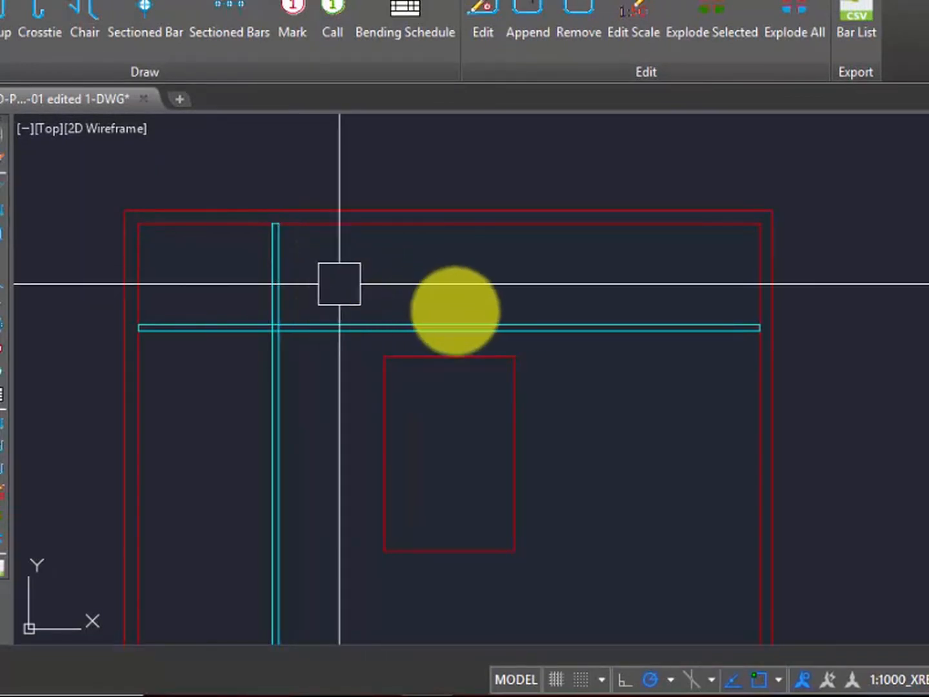
pyautogui.click(498, 313)
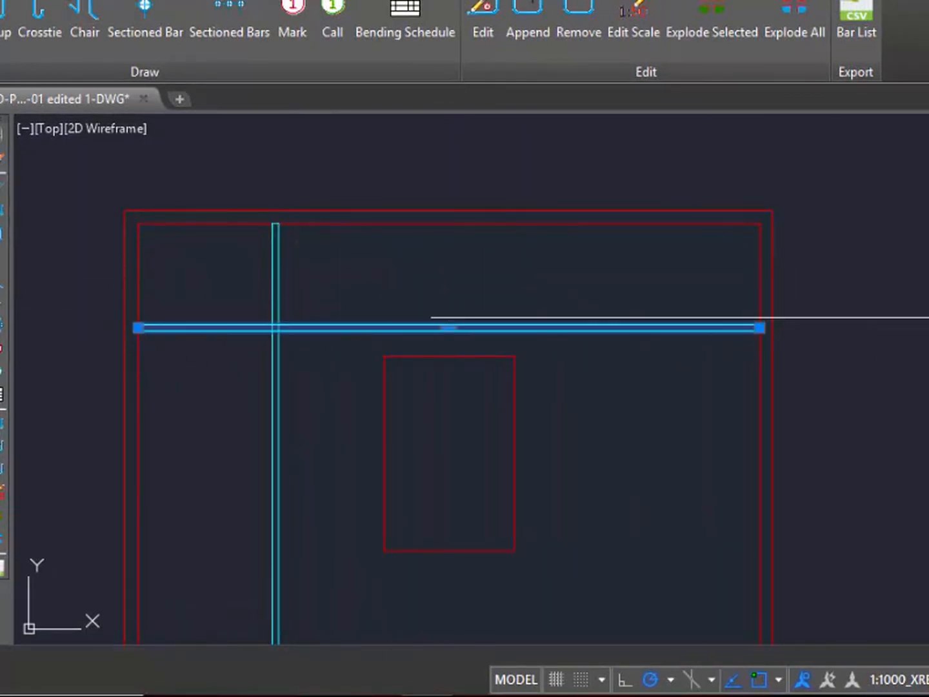
pyautogui.scroll(-4, 380, 290)
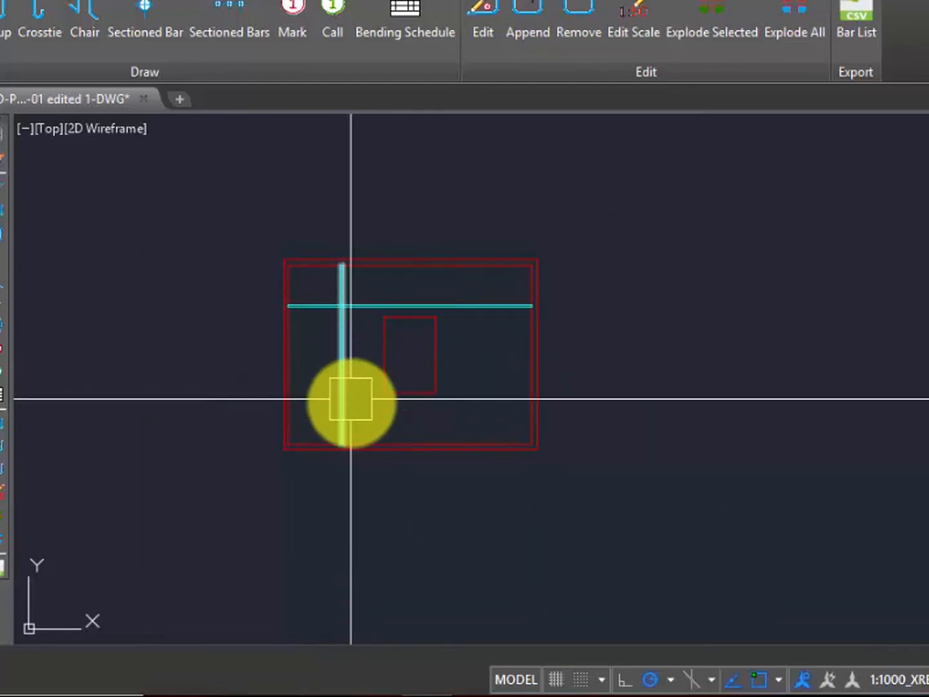
pyautogui.scroll(4, 351, 413)
pyautogui.scroll(-2, 348, 455)
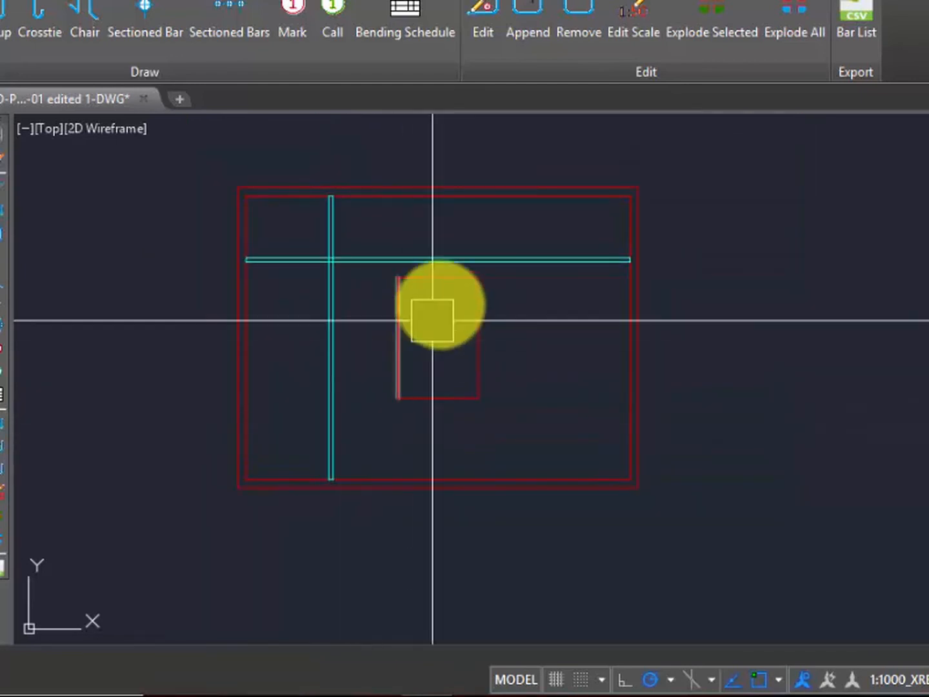
pyautogui.press('Escape')
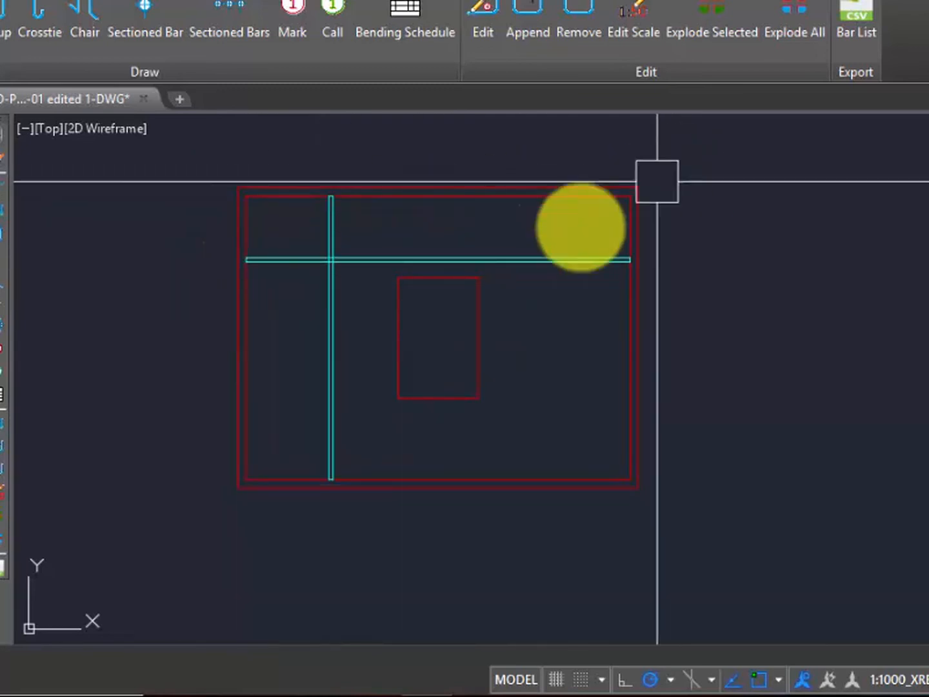
# - Draw two vertical projection polylines running down from the plan's lower-left and lower-right outer corners
pyautogui.scroll(-2, 473, 396)
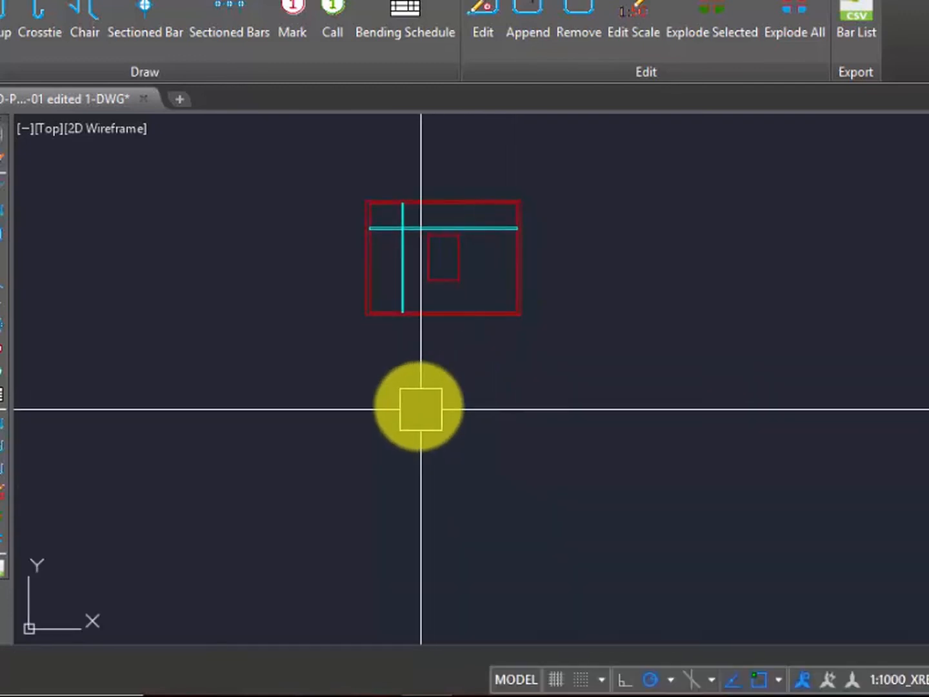
pyautogui.scroll(3, 407, 270)
pyautogui.scroll(-3, 378, 386)
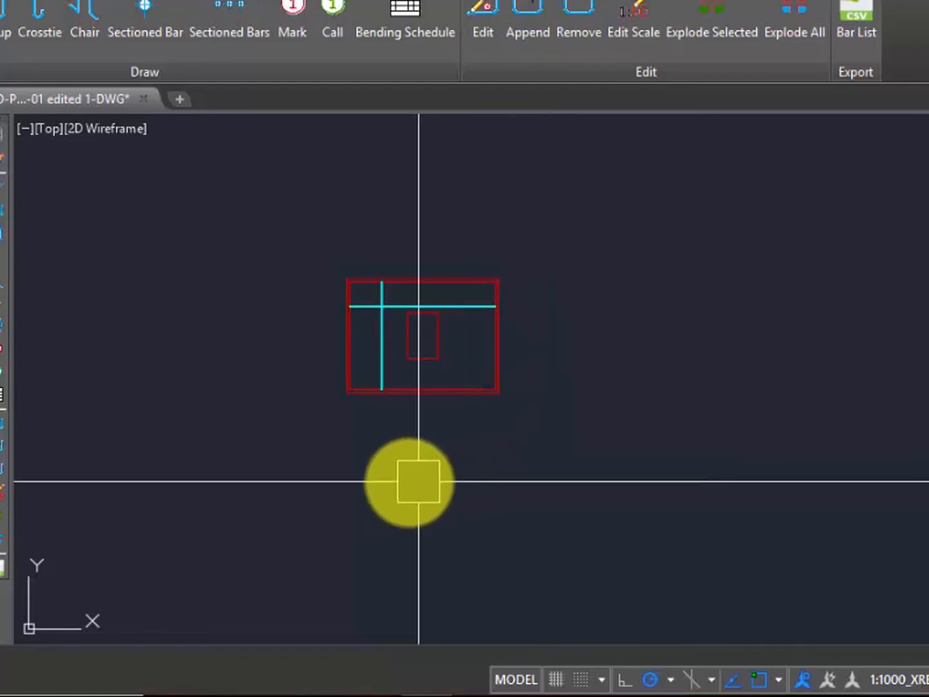
pyautogui.scroll(-2, 487, 413)
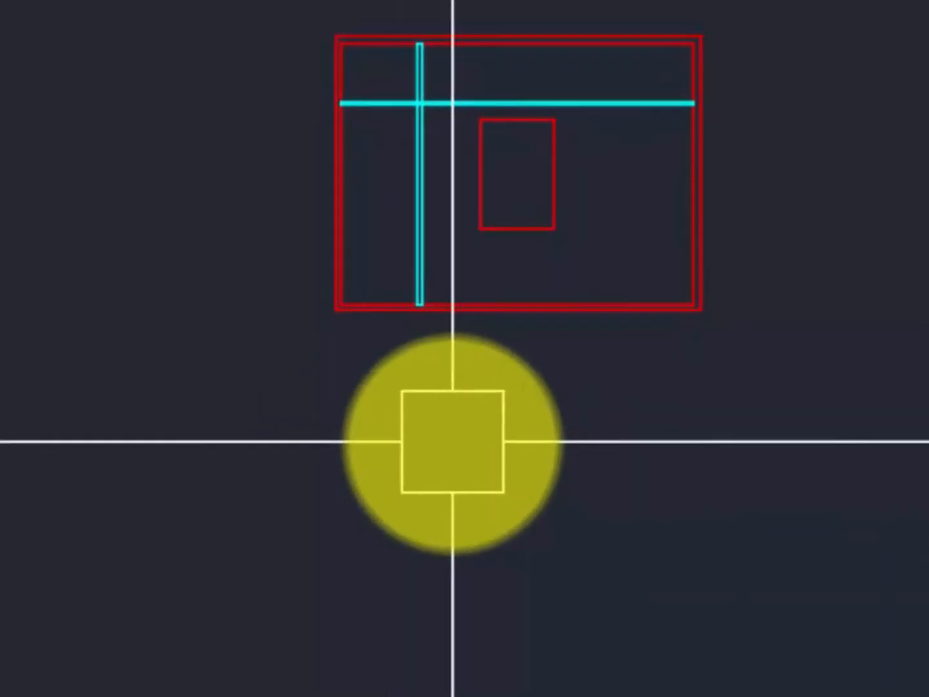
pyautogui.write('pl')
pyautogui.press('Return')
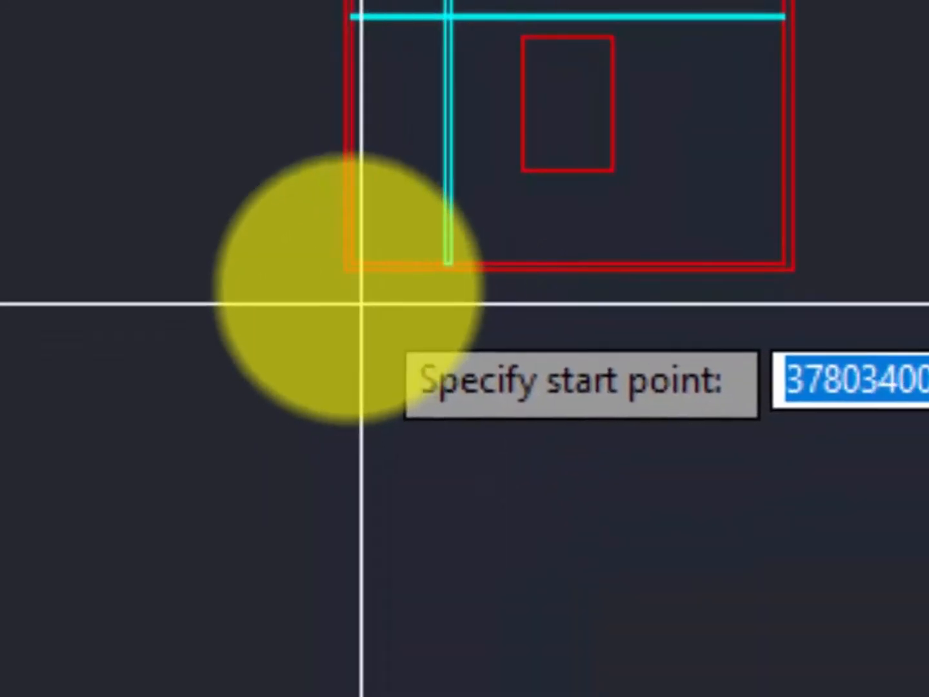
pyautogui.click(345, 267)
pyautogui.click(400, 651)
pyautogui.press('Return')
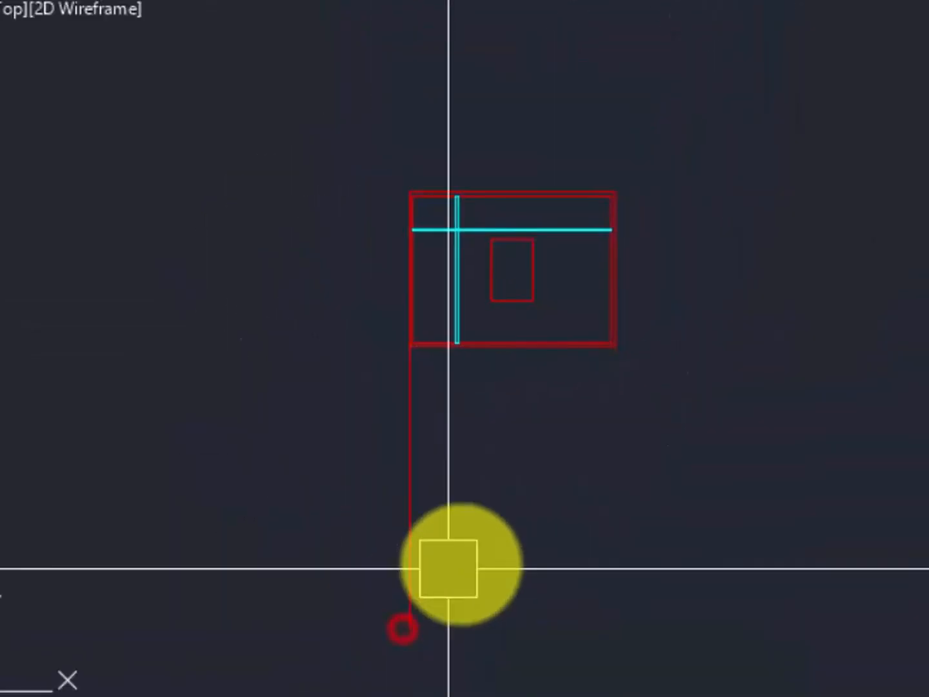
pyautogui.press('Return')
pyautogui.click(618, 346)
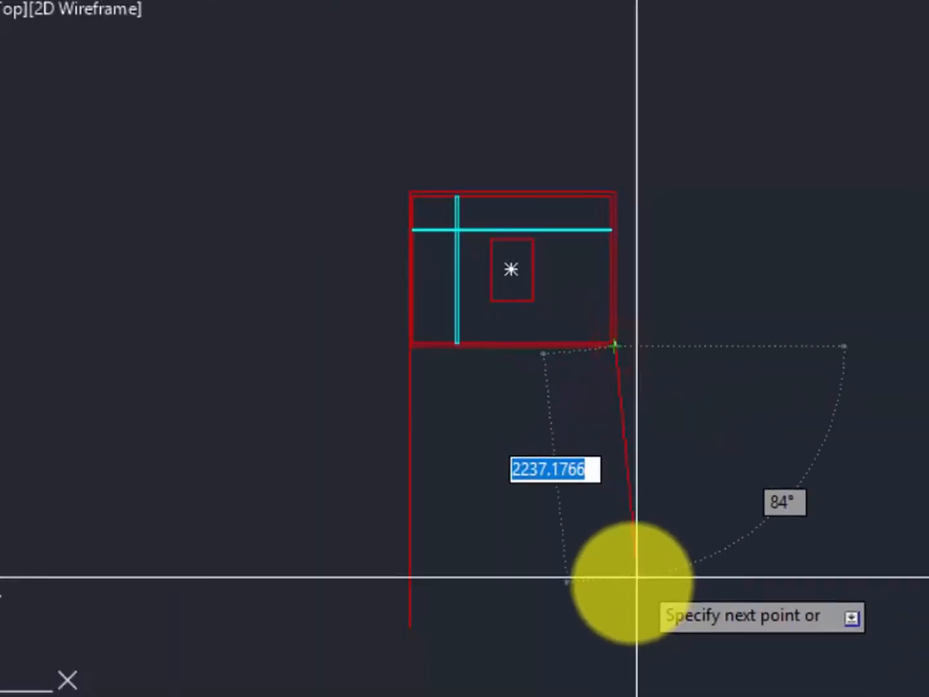
pyautogui.click(605, 635)
pyautogui.press('Return')
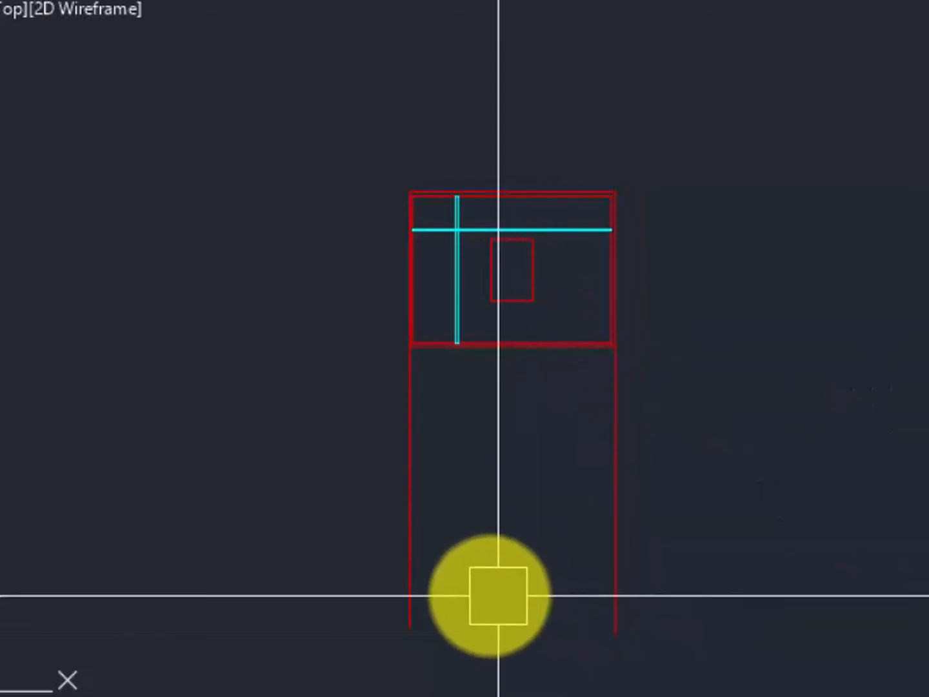
# - Draw a horizontal polyline between the two projection lines, slightly above their lower ends
pyautogui.press('Return')
pyautogui.click(408, 556)
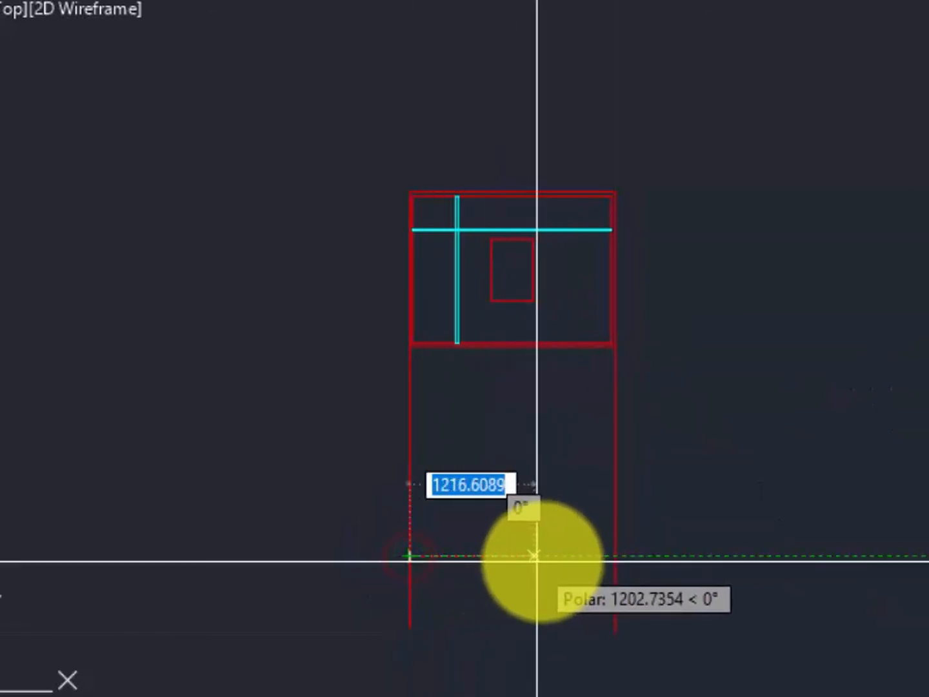
pyautogui.click(607, 555)
pyautogui.press('Return')
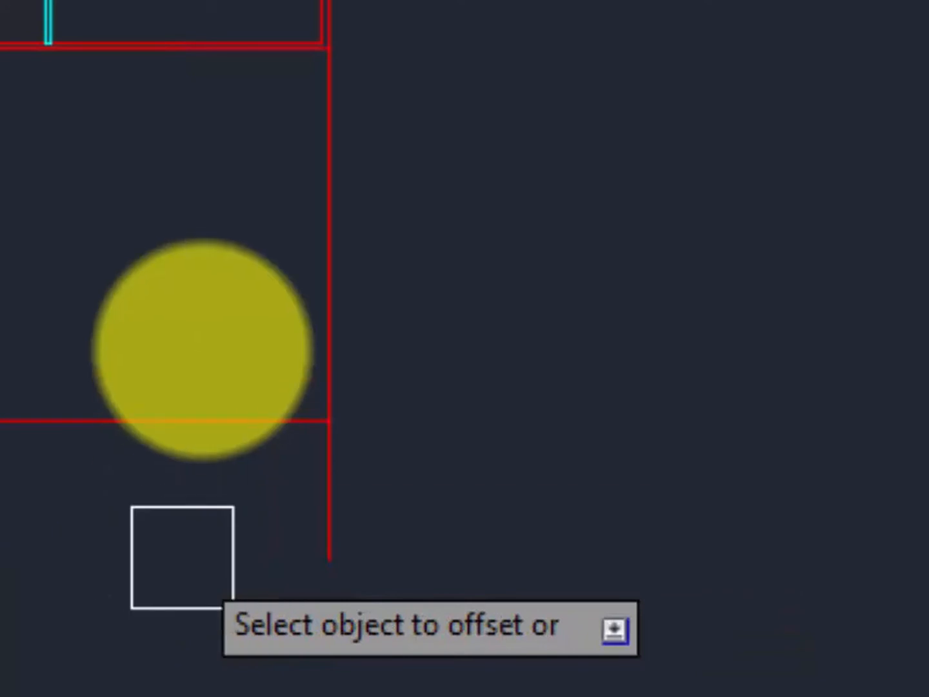
# - Offset the horizontal polyline between the projection lines 500 upward
pyautogui.click(161, 421)
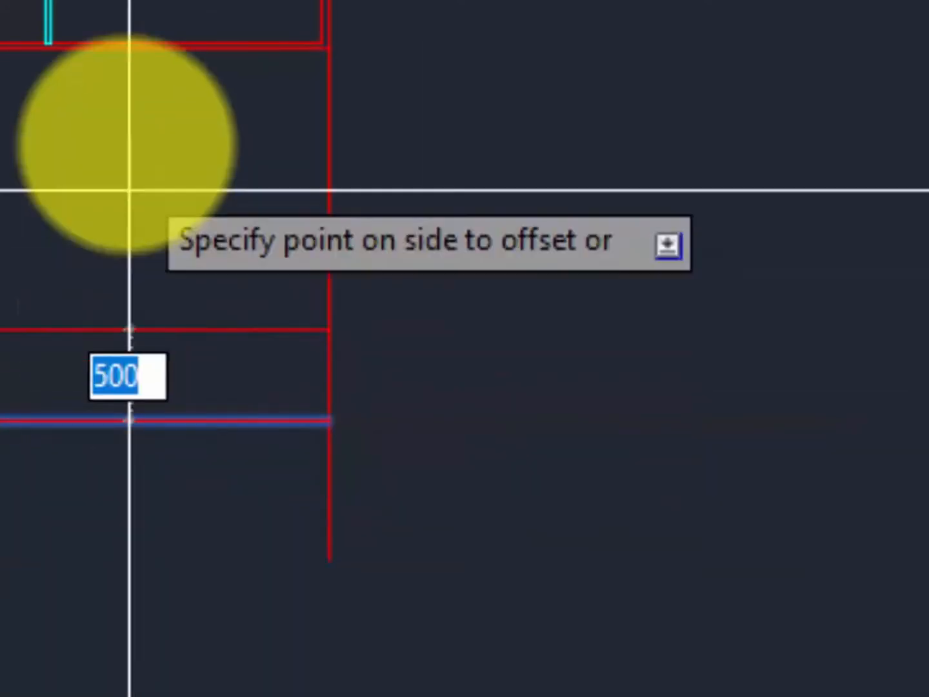
pyautogui.click(73, 177)
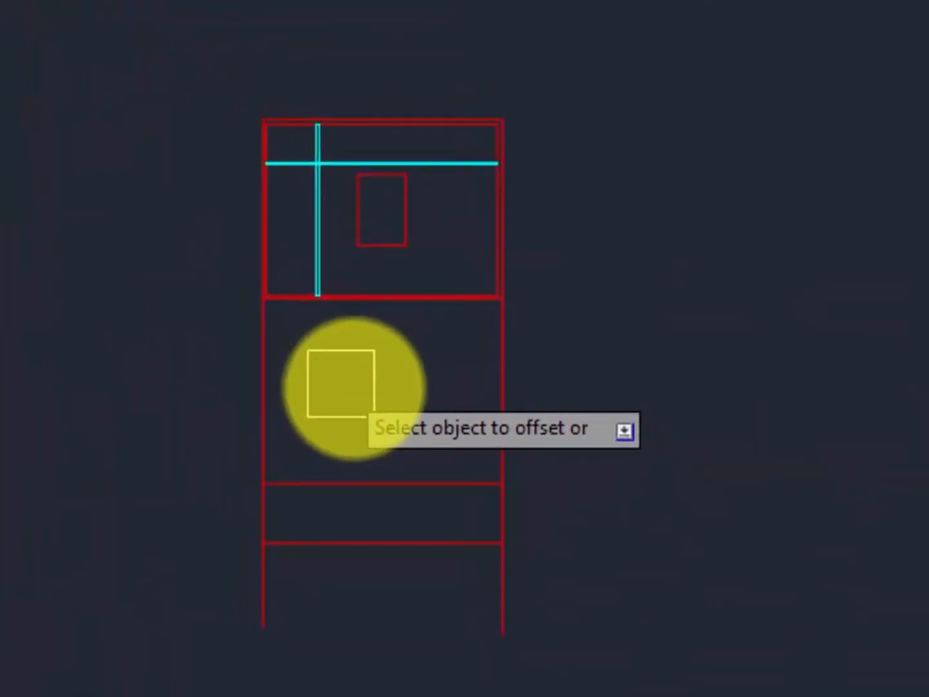
pyautogui.press('Return')
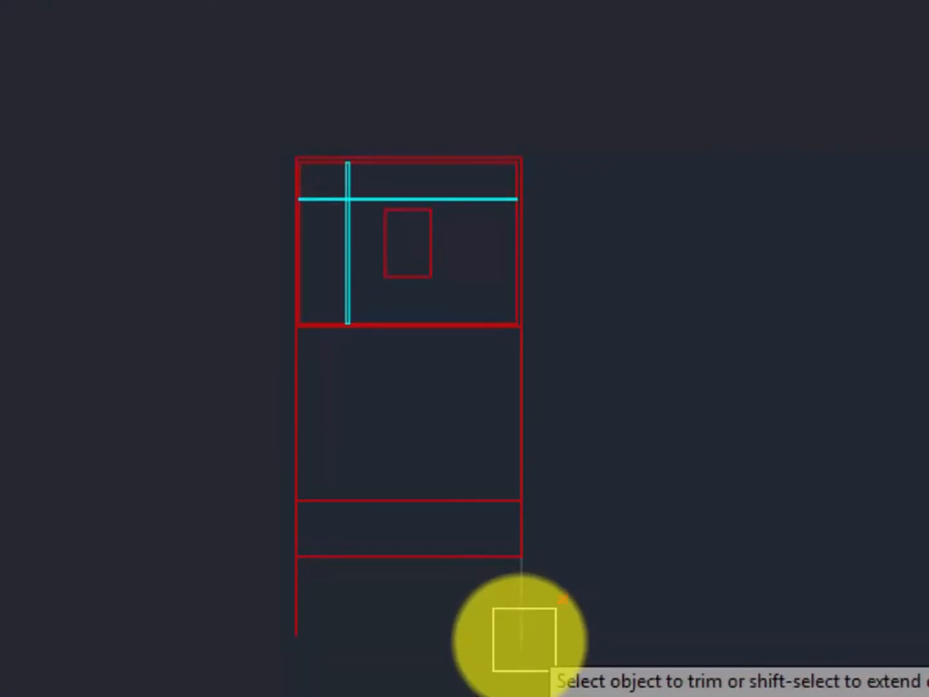
# - Trim both projection lines below the lower horizontal line and above the upper one to leave the section outline
pyautogui.click(519, 629)
pyautogui.click(294, 622)
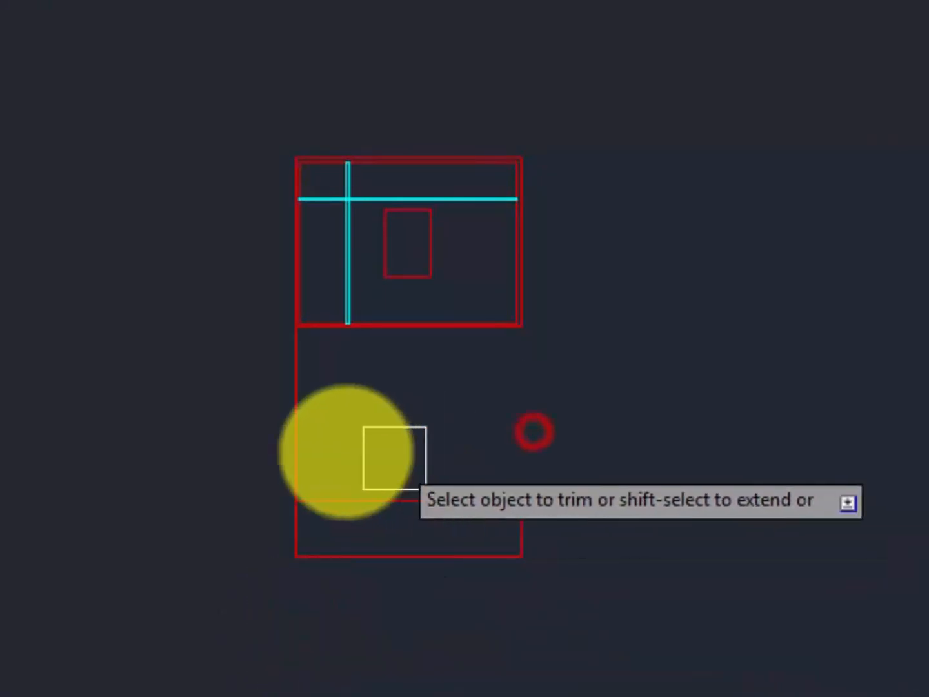
pyautogui.click(531, 433)
pyautogui.click(294, 417)
pyautogui.press('Return')
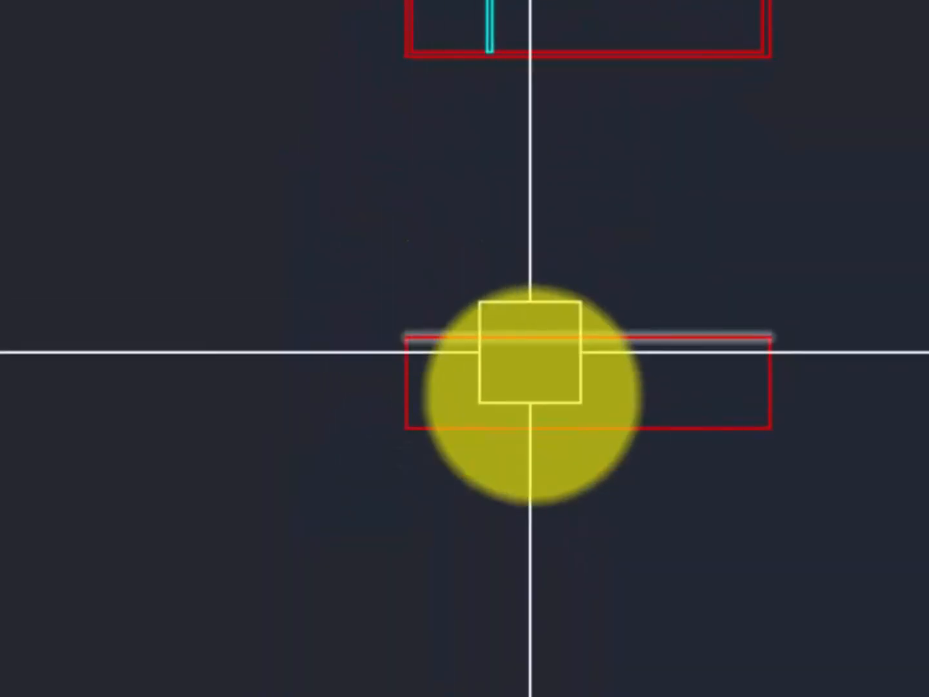
# - Join the four sides of the section outline below the plan into a single polyline
pyautogui.write('j')
pyautogui.press('Return')
pyautogui.click(524, 334)
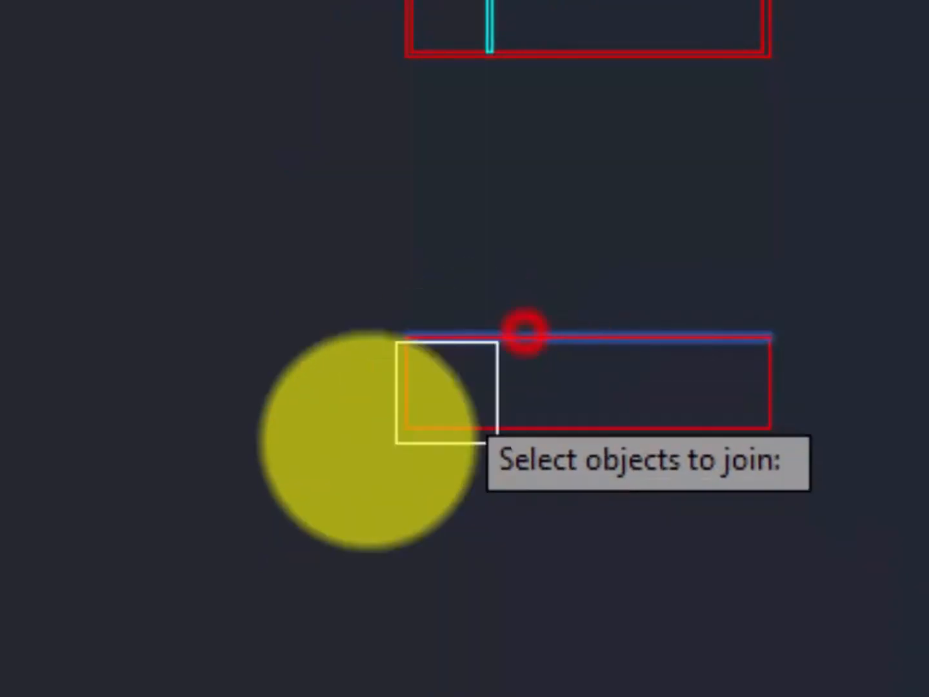
pyautogui.scroll(2, 415, 421)
pyautogui.click(453, 343)
pyautogui.click(551, 398)
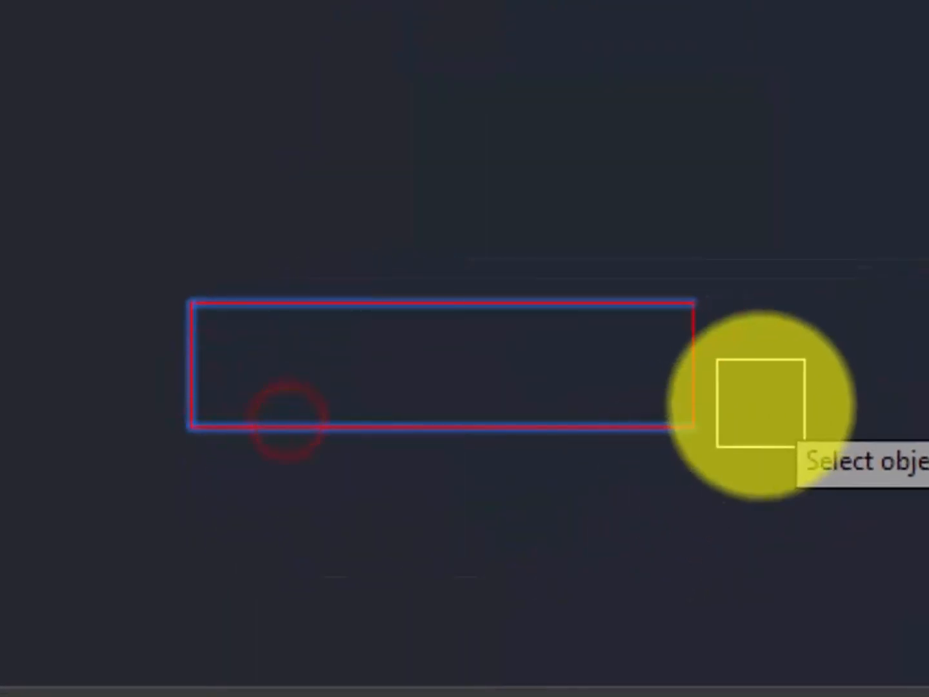
pyautogui.click(716, 392)
pyautogui.click(716, 336)
pyautogui.click(908, 495)
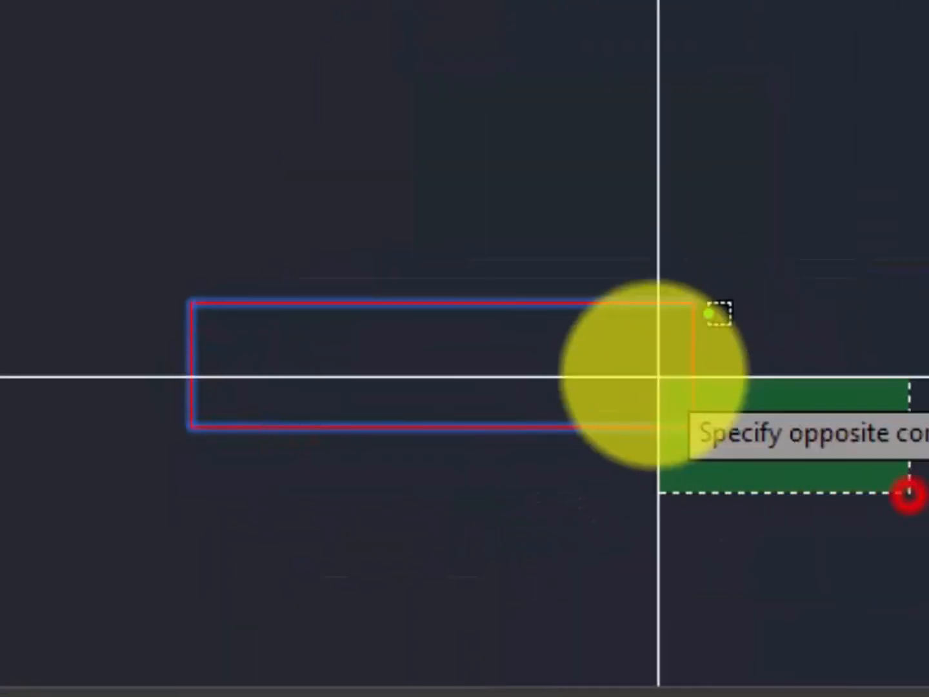
pyautogui.click(654, 375)
pyautogui.press('Return')
pyautogui.click(510, 290)
pyautogui.press('Escape')
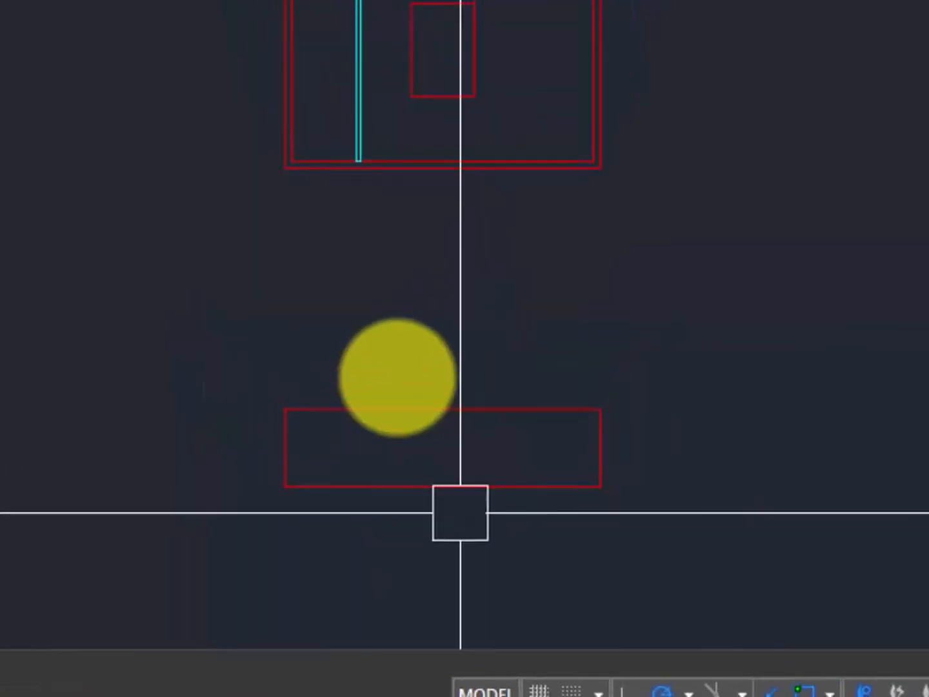
# - Offset the section rectangle inward by the 40 cover
pyautogui.click(458, 280)
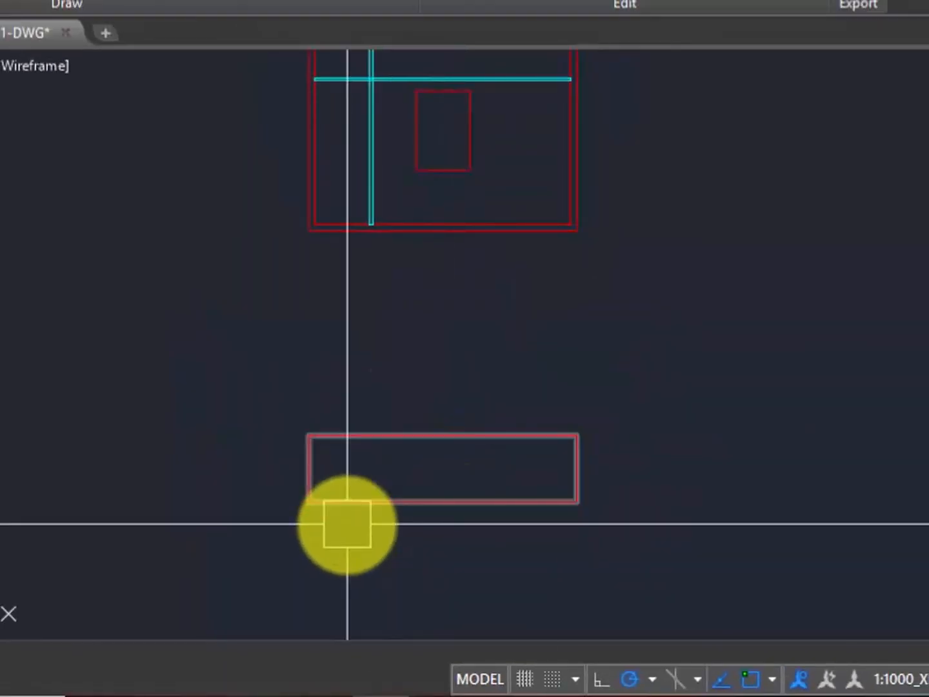
pyautogui.moveTo(658, 275); pyautogui.dragTo(593, 387, button='middle')
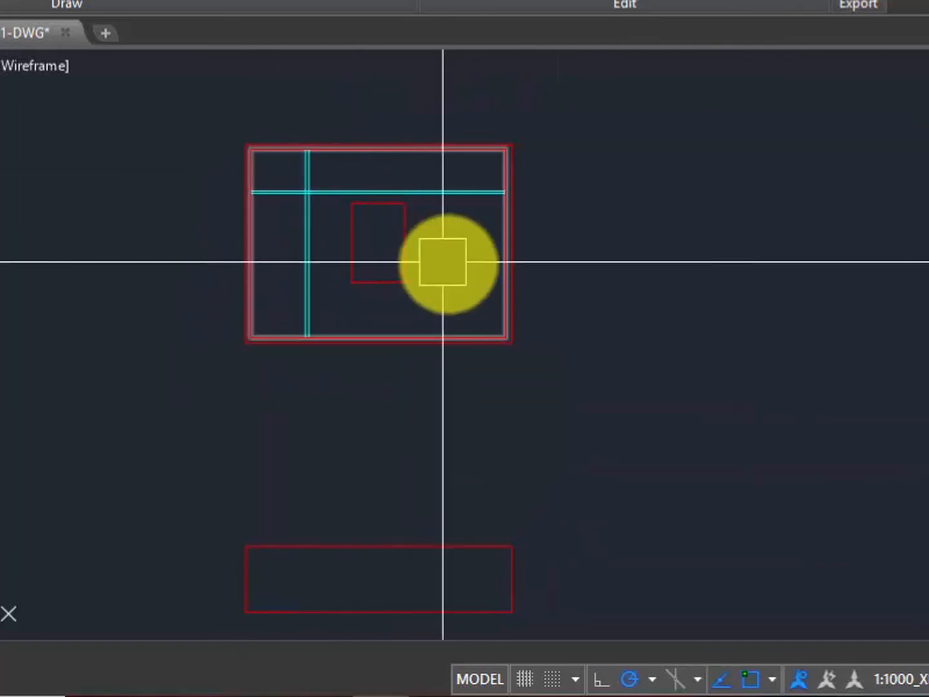
pyautogui.scroll(-2, 445, 264)
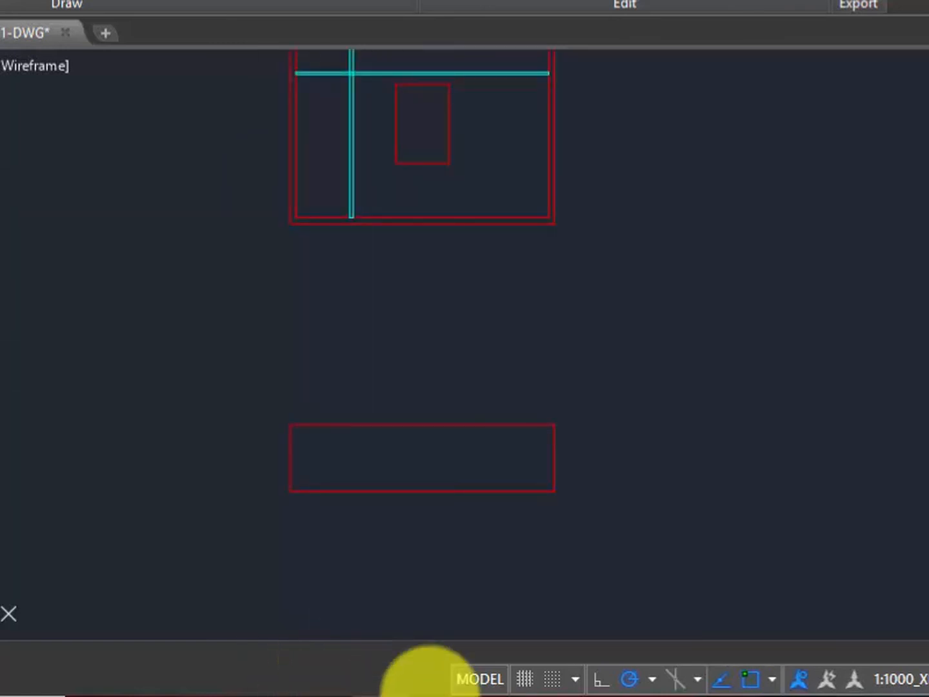
pyautogui.scroll(4, 284, 443)
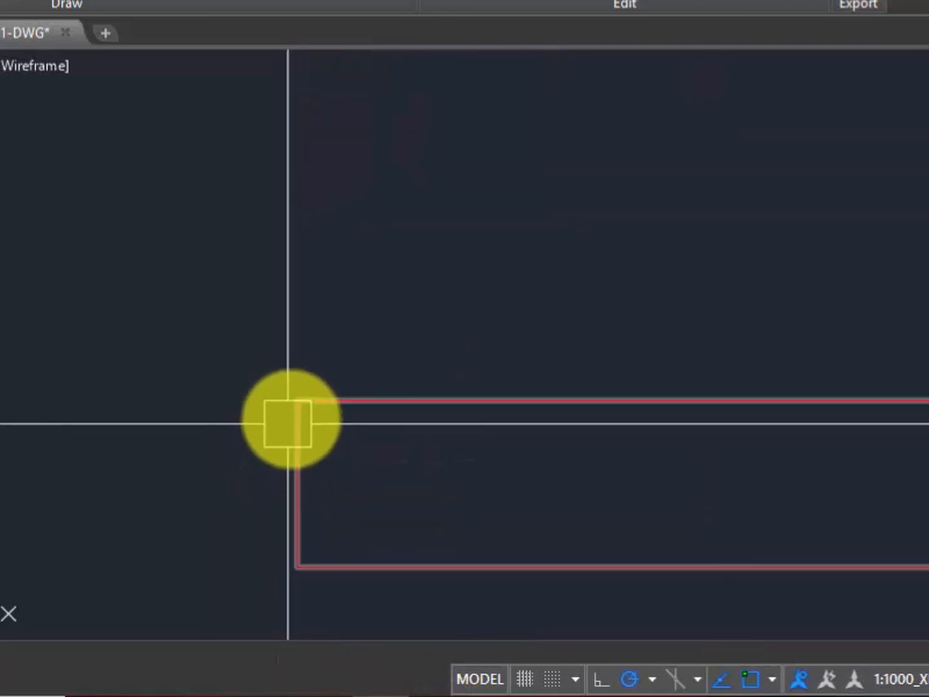
pyautogui.scroll(-2, 313, 348)
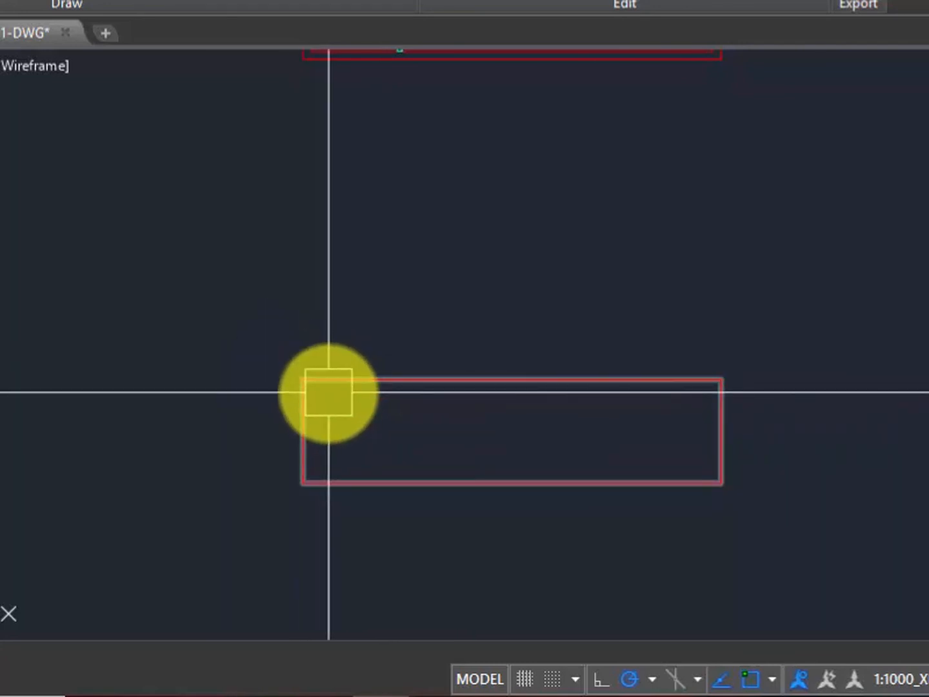
pyautogui.write('o')
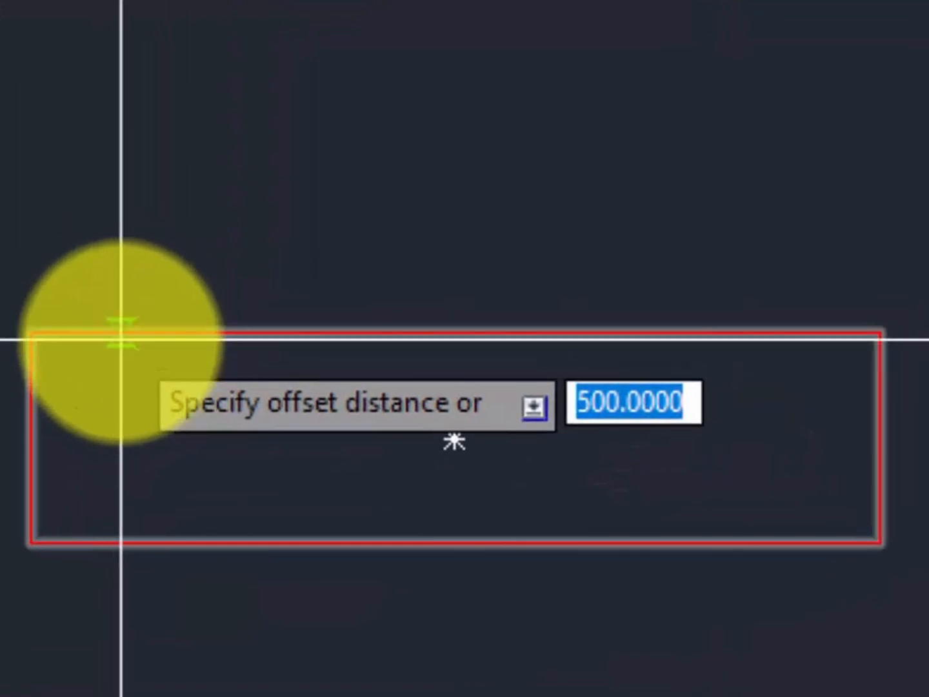
pyautogui.press('Return')
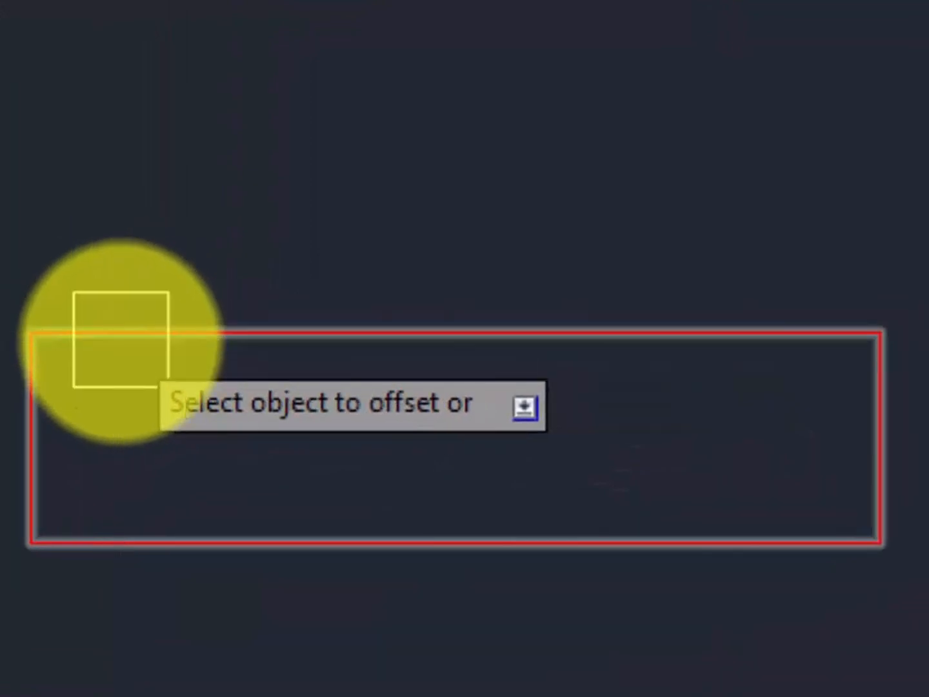
pyautogui.click(120, 338)
pyautogui.click(168, 367)
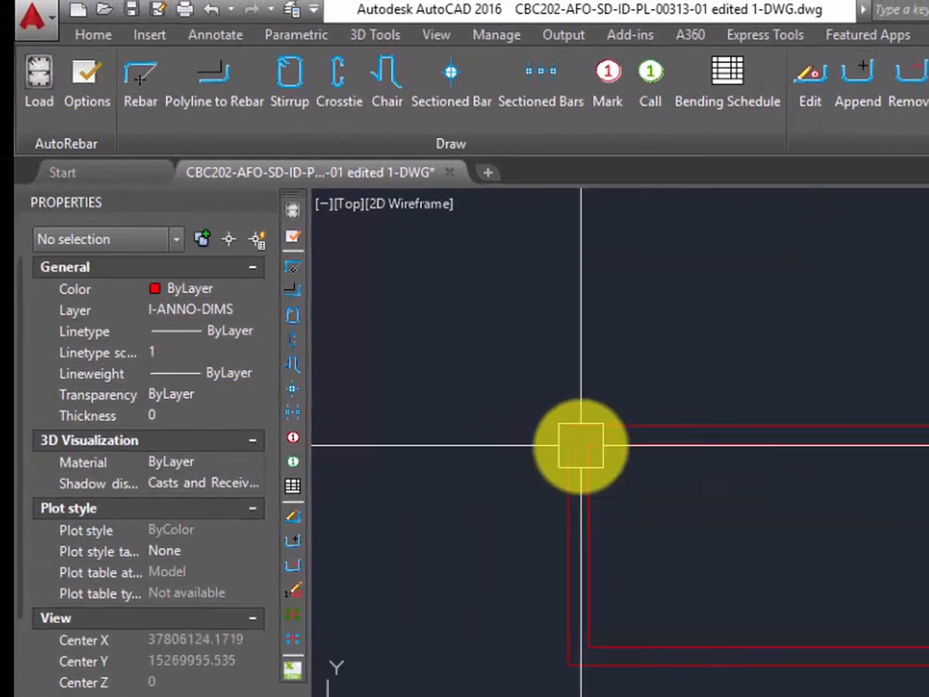
# - Draw the first leg of a 20 mm rebar from the section's upper-left inner corner down the left cover line to the lower-left inner corner
pyautogui.scroll(2, 581, 445)
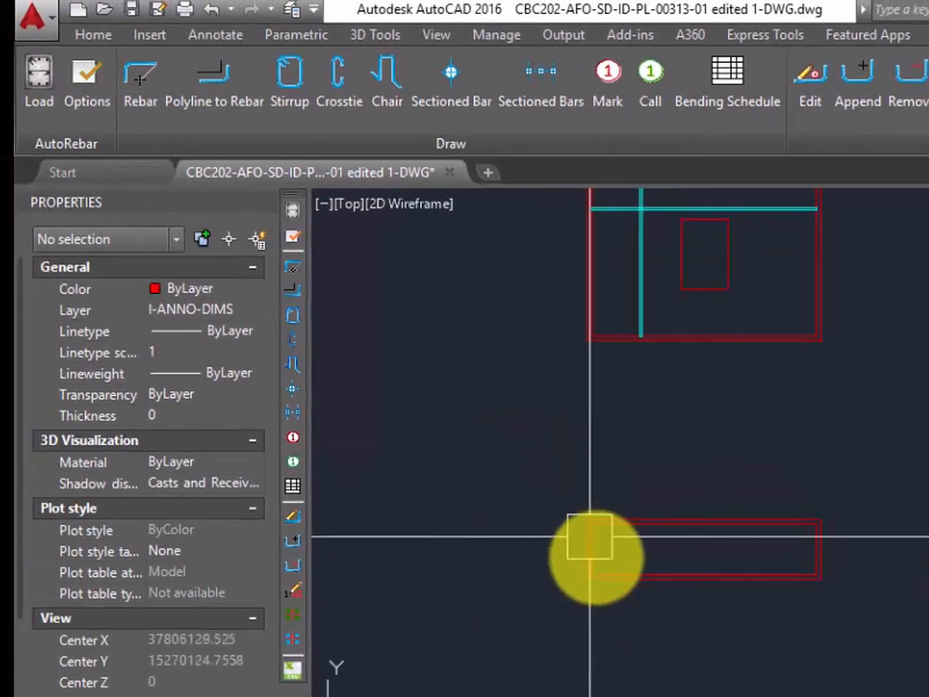
pyautogui.scroll(8, 823, 579)
pyautogui.scroll(-10, 906, 490)
pyautogui.scroll(2, 607, 494)
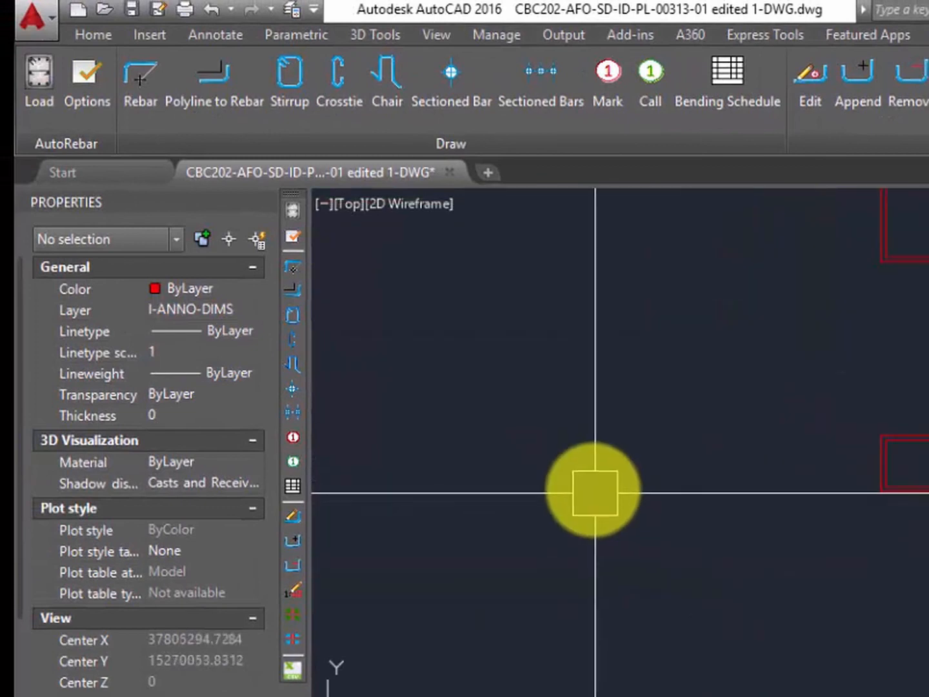
pyautogui.scroll(5, 806, 467)
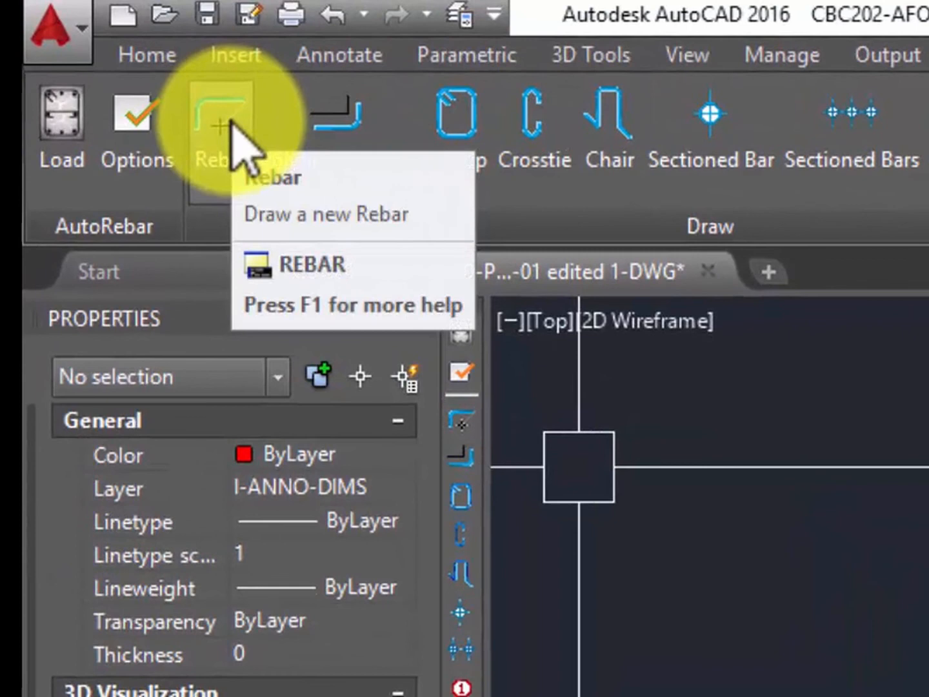
pyautogui.click(145, 78)
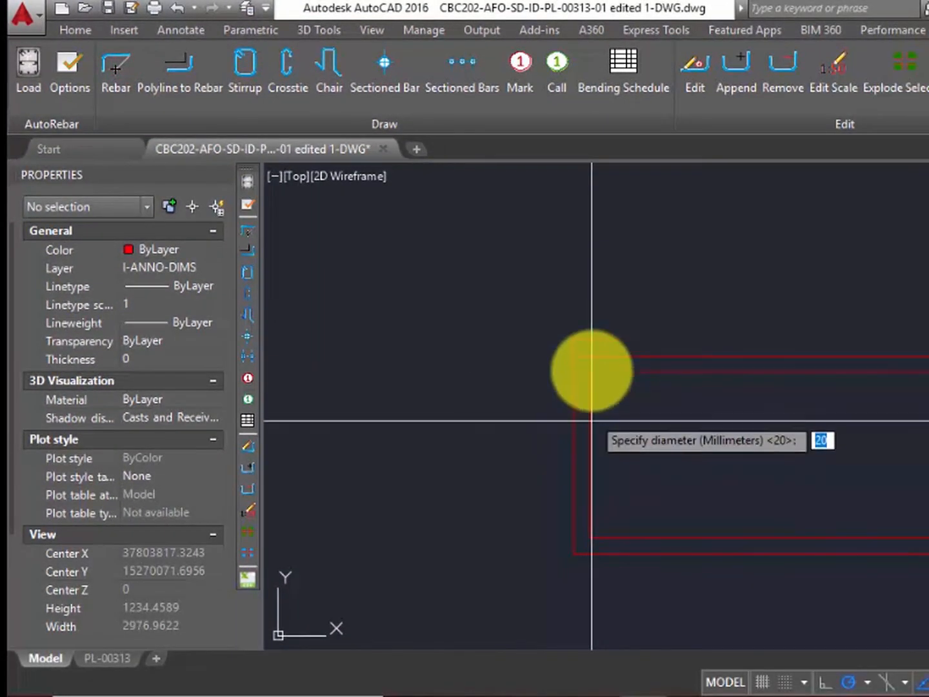
pyautogui.scroll(2, 592, 370)
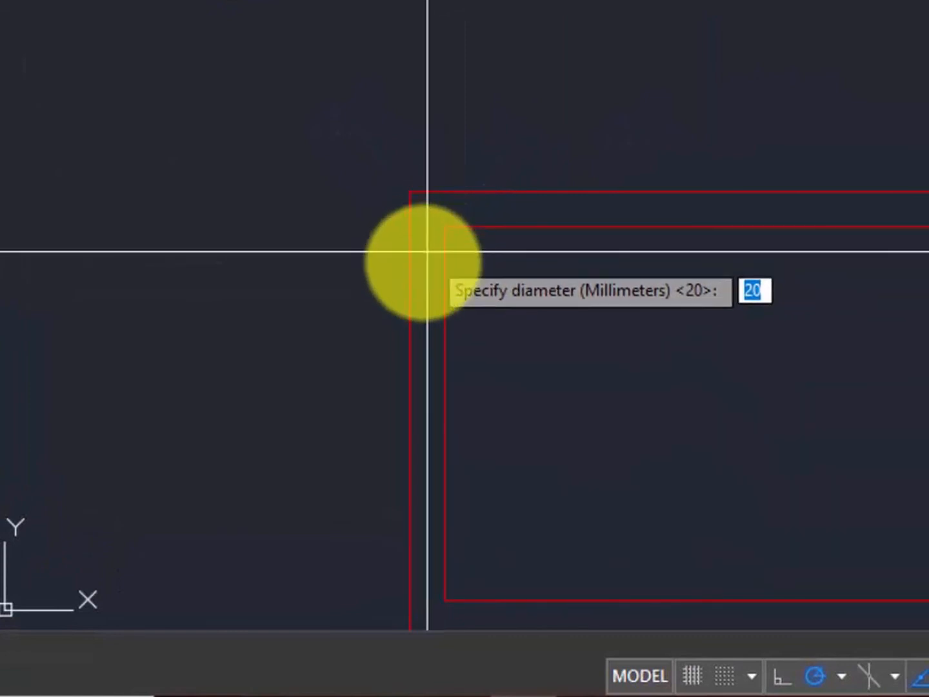
pyautogui.scroll(-5, 413, 300)
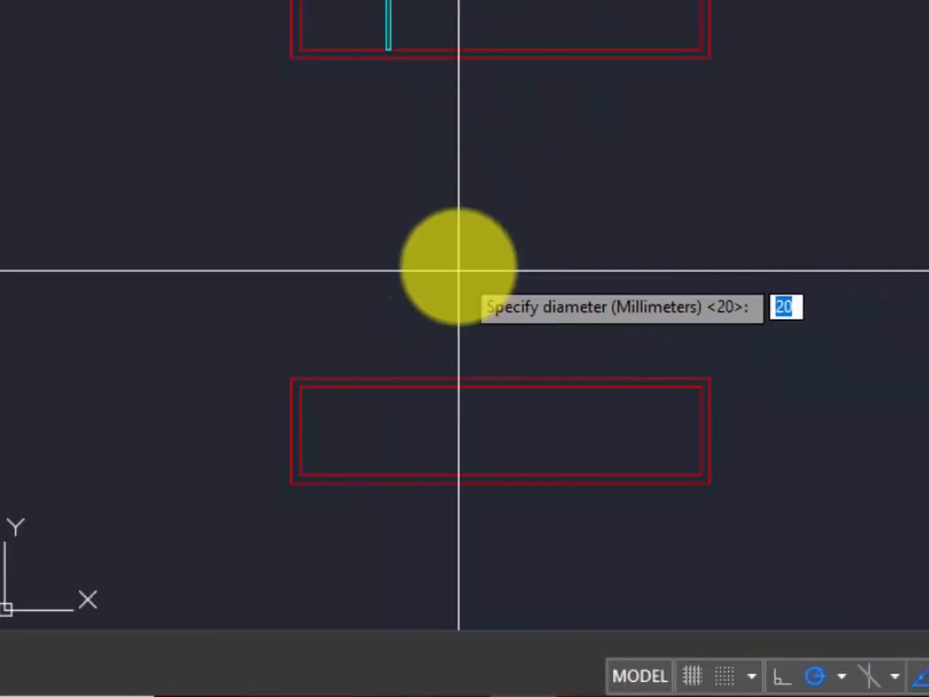
pyautogui.scroll(5, 332, 425)
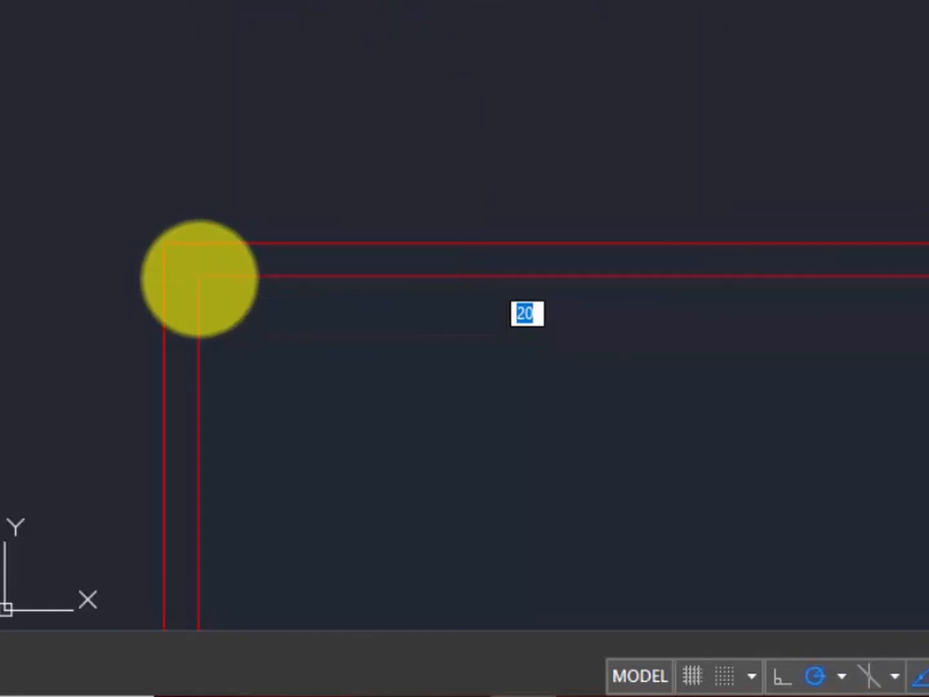
pyautogui.click(198, 276)
pyautogui.scroll(-2, 215, 211)
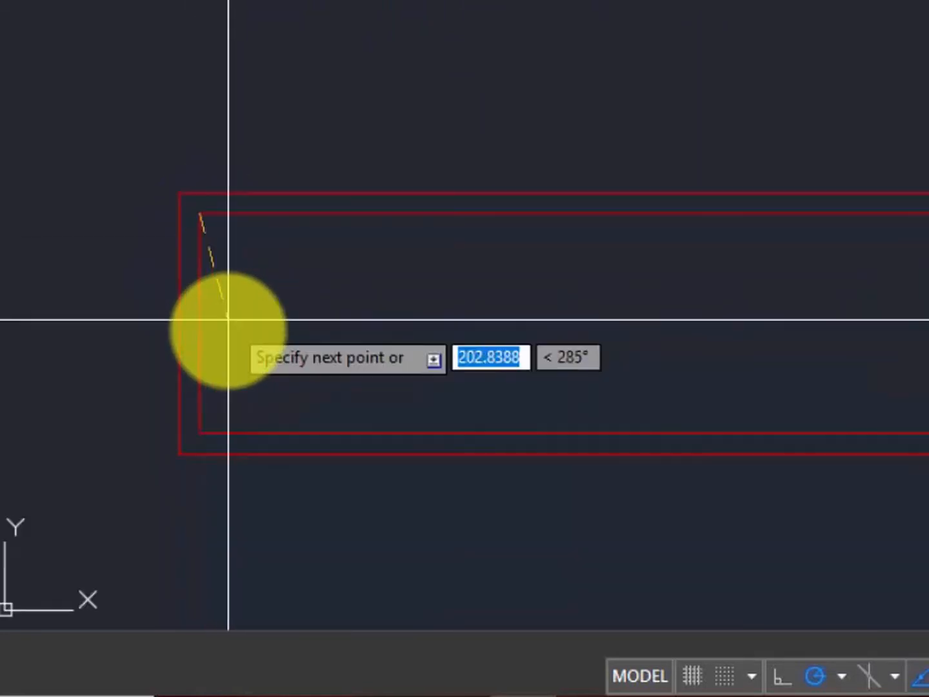
pyautogui.scroll(2, 228, 321)
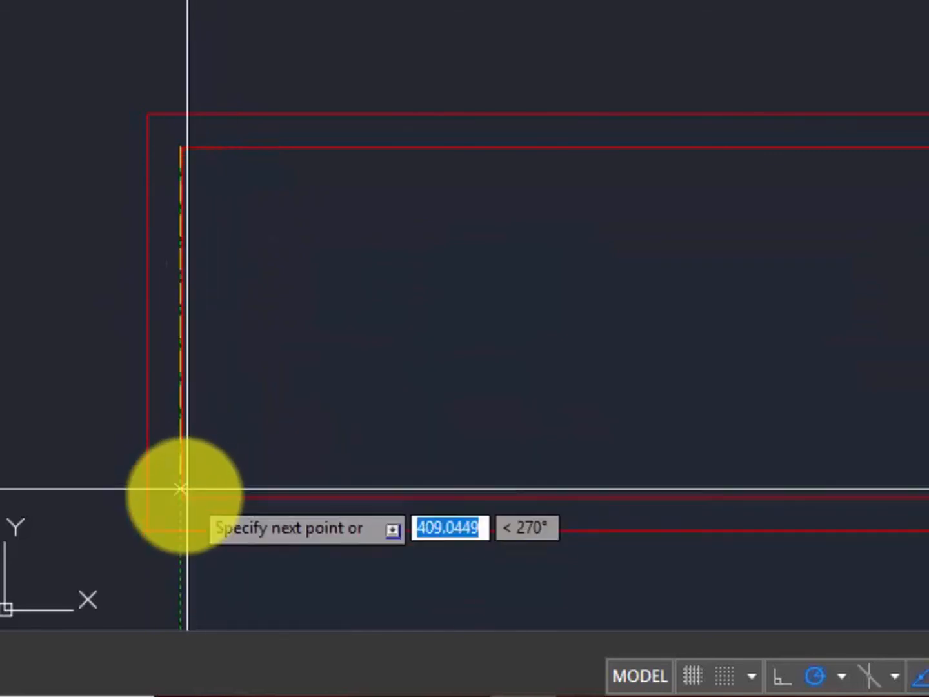
# - Continue the rebar 1920 along the bottom cover line to the lower-right inner corner, turning up the right cover line
pyautogui.scroll(-8, 158, 509)
pyautogui.scroll(2, 325, 501)
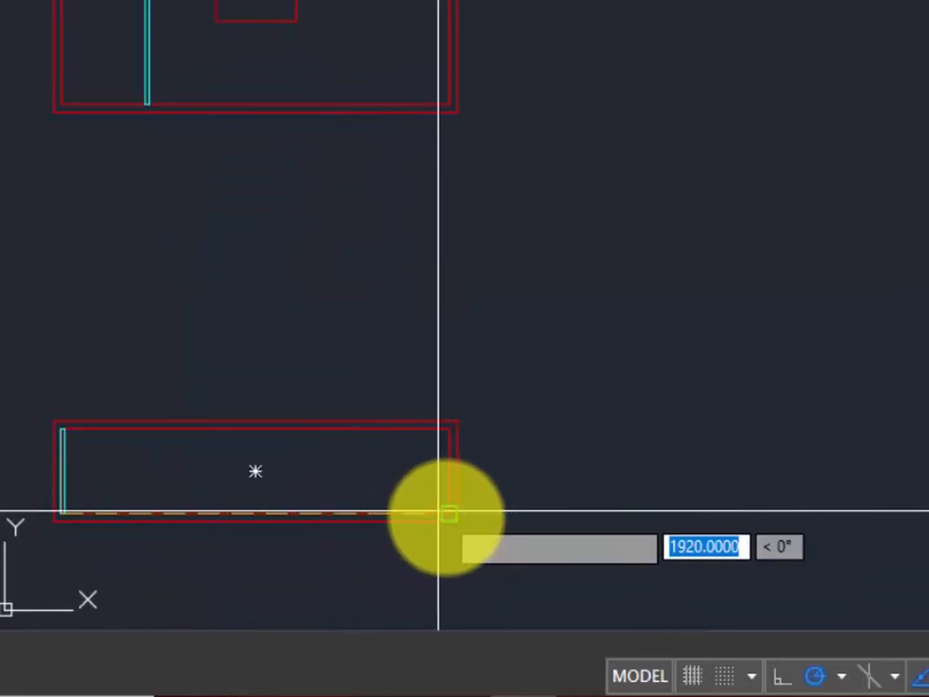
pyautogui.scroll(8, 449, 511)
pyautogui.scroll(-2, 416, 420)
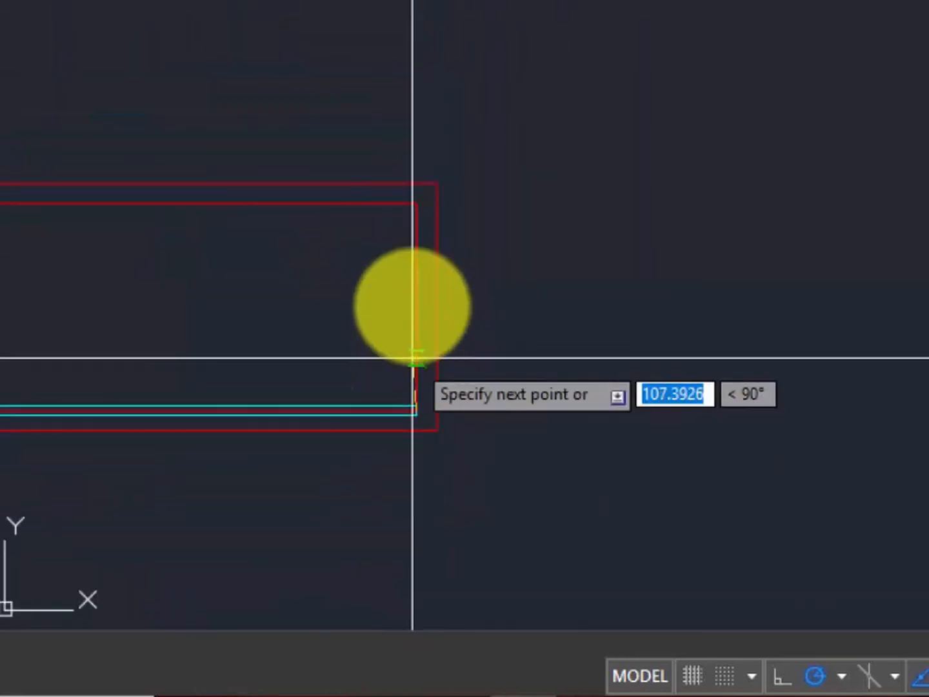